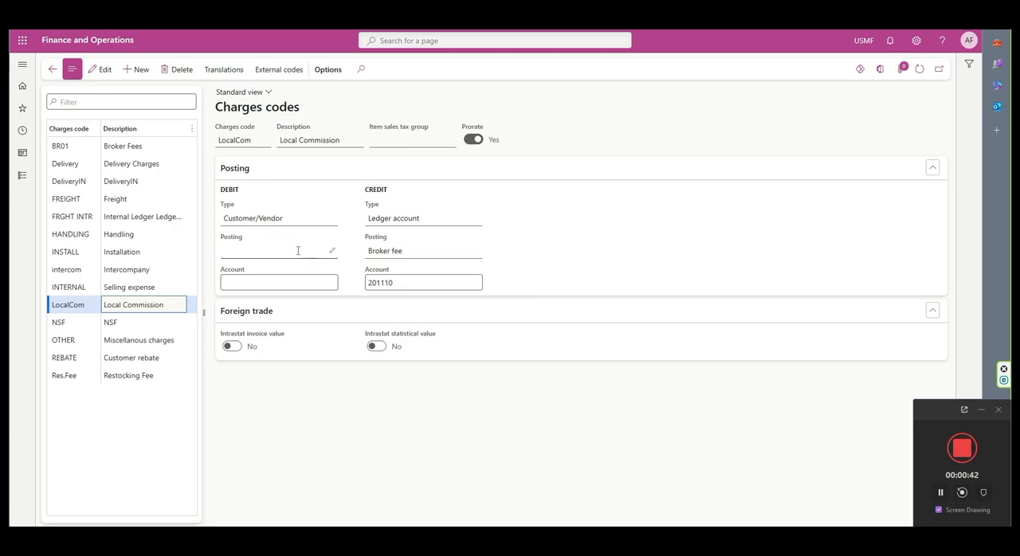
- Open the Broker and royalty settings of the Accounts payable parameters
click(22, 65)
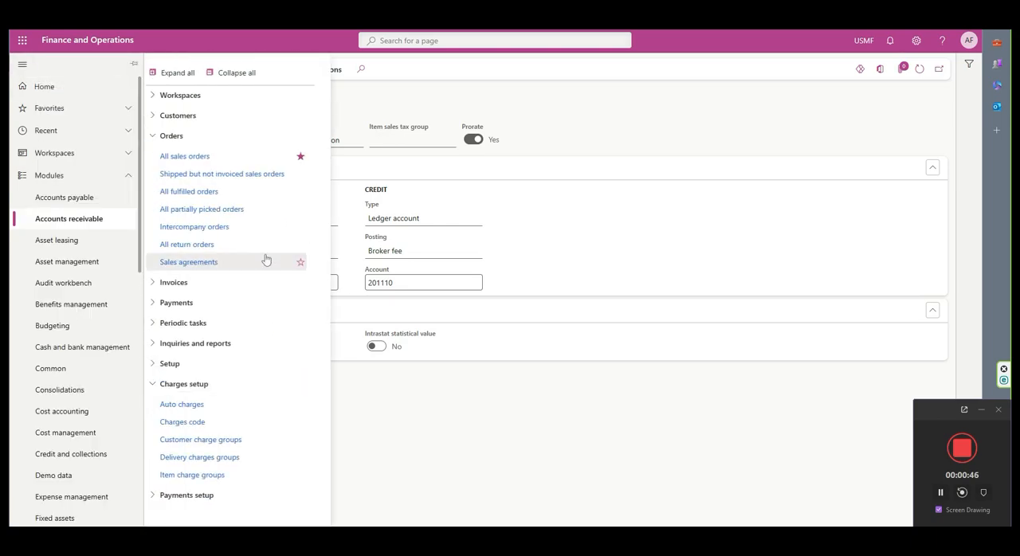
click(56, 201)
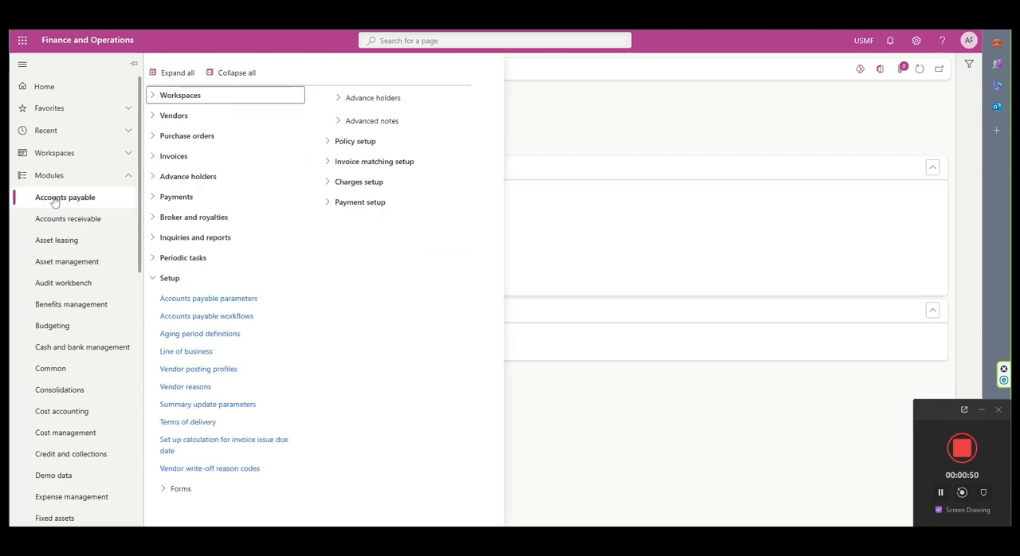
click(206, 300)
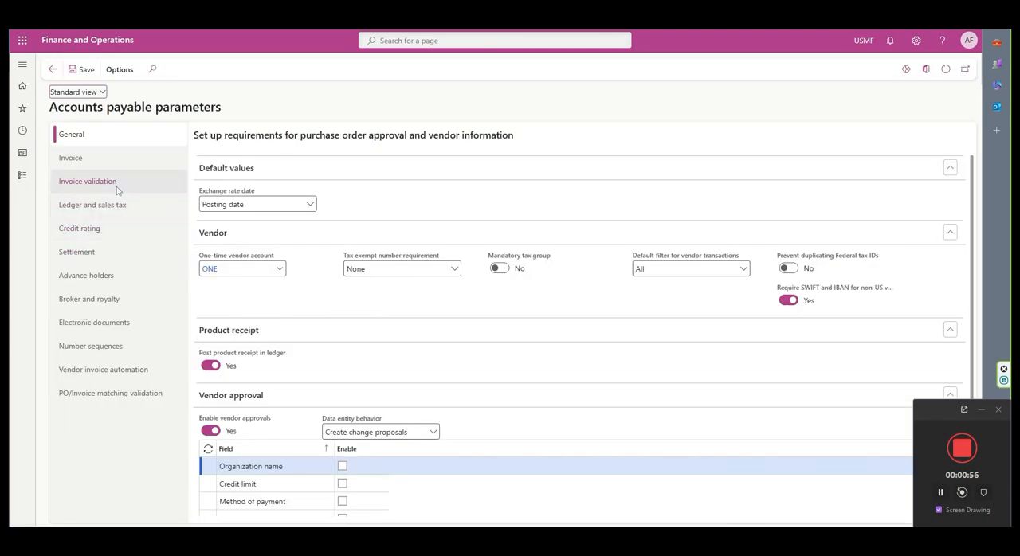
click(82, 307)
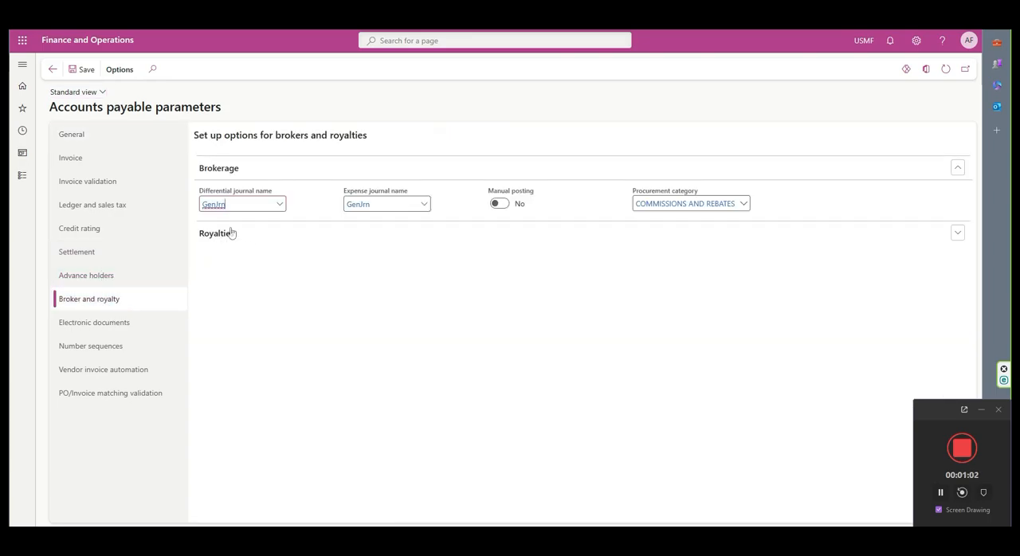
- Set the brokerage differential journal name to GenJrn and view the available expense journal names
click(280, 205)
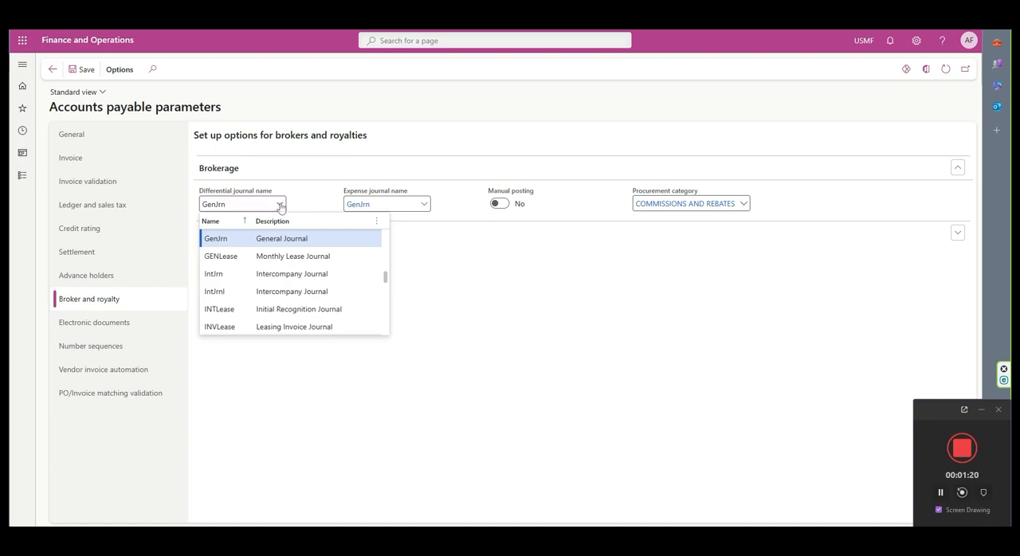
click(242, 239)
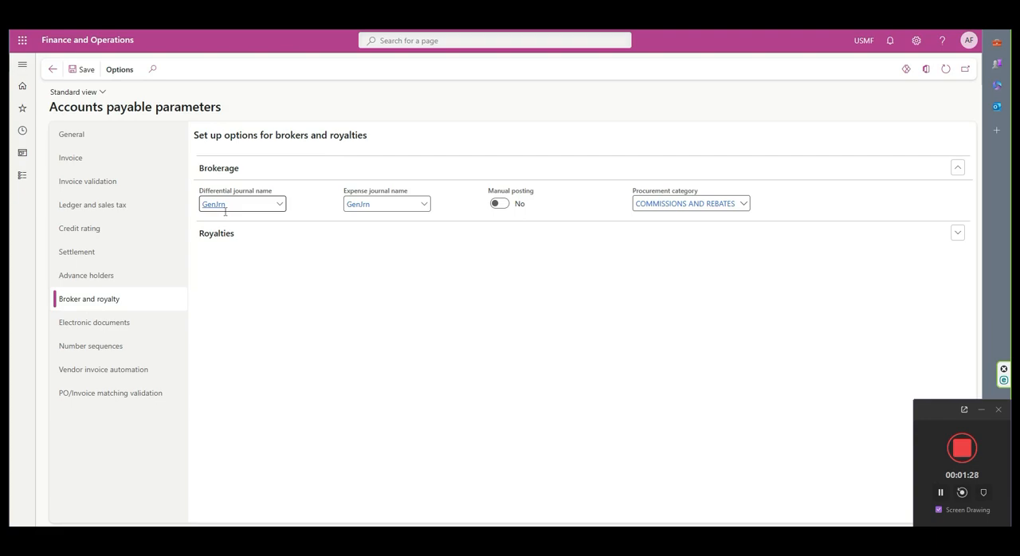
click(423, 204)
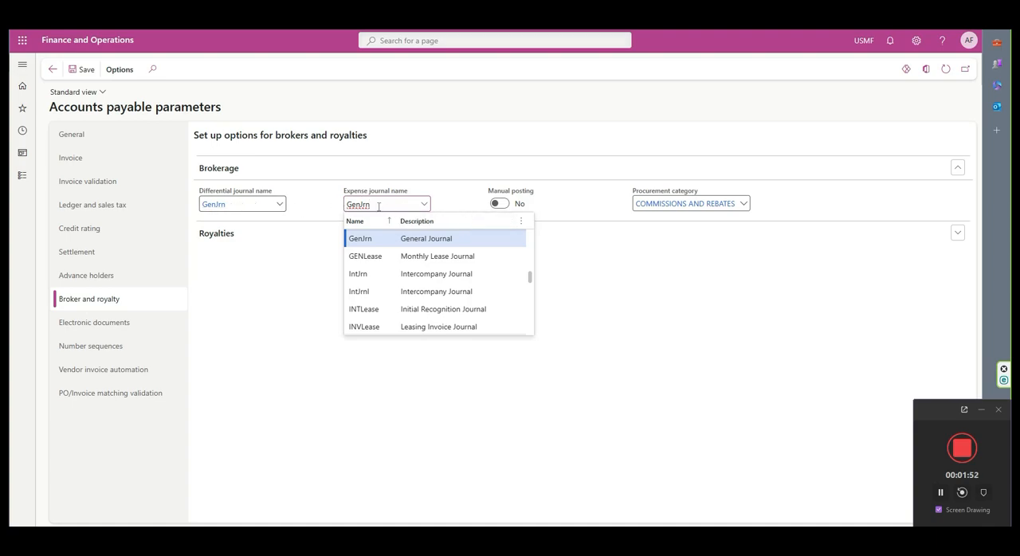
click(454, 201)
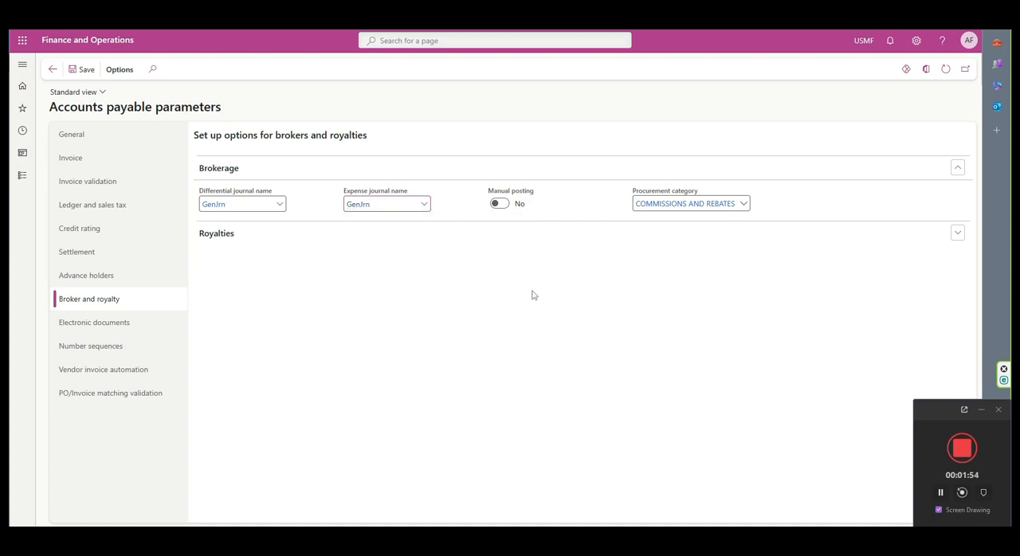
- View the procurement categories available for brokerage, keeping the current selection
click(743, 205)
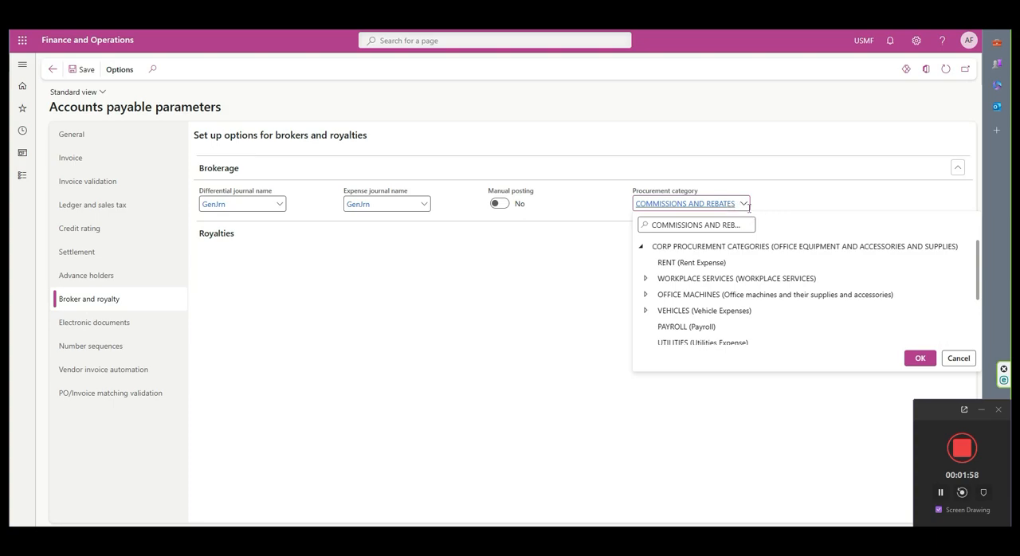
mouse_move(661, 205)
click(610, 211)
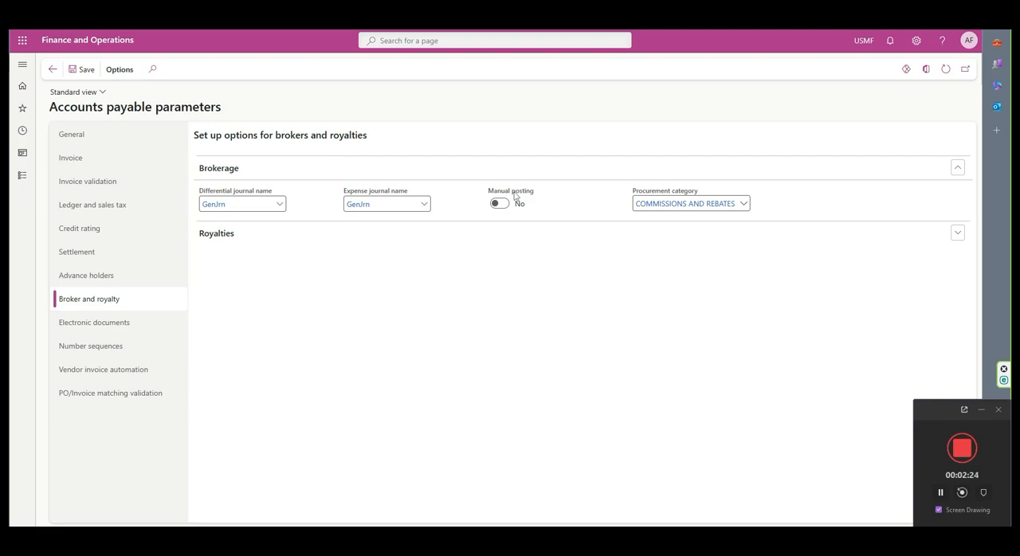
- Try the Manual posting option for brokerage and minimize the screen recorder window
click(502, 205)
click(502, 210)
click(499, 204)
click(498, 204)
click(981, 410)
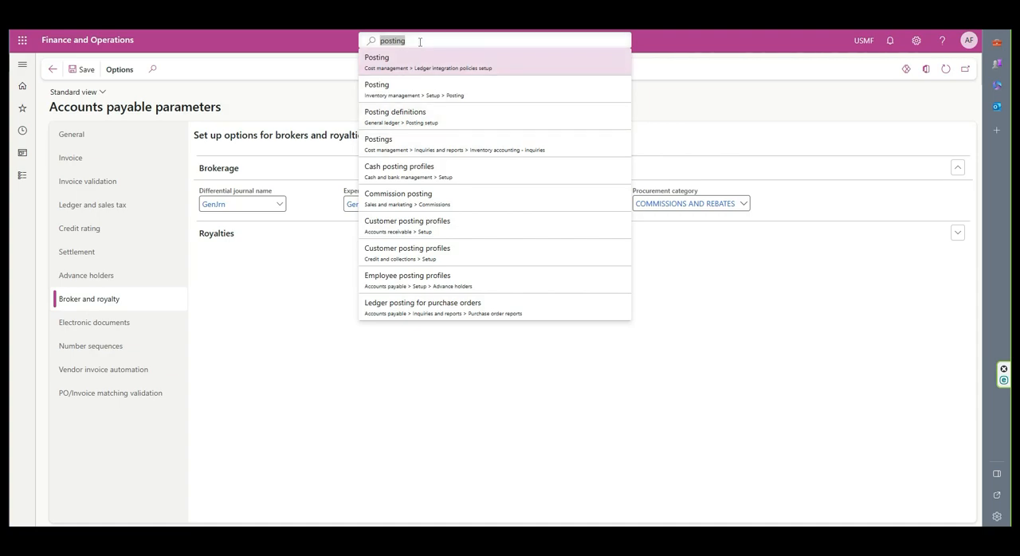
- In the inventory management Posting setup, check the main account of the COMMISSIONS AND REBATES category for purchase expenditure for expense
click(400, 97)
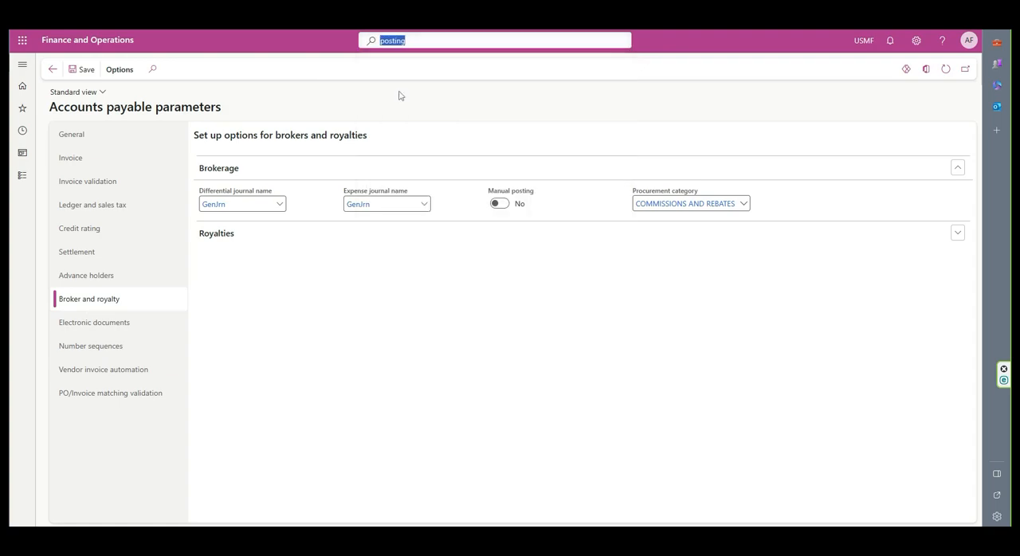
click(399, 96)
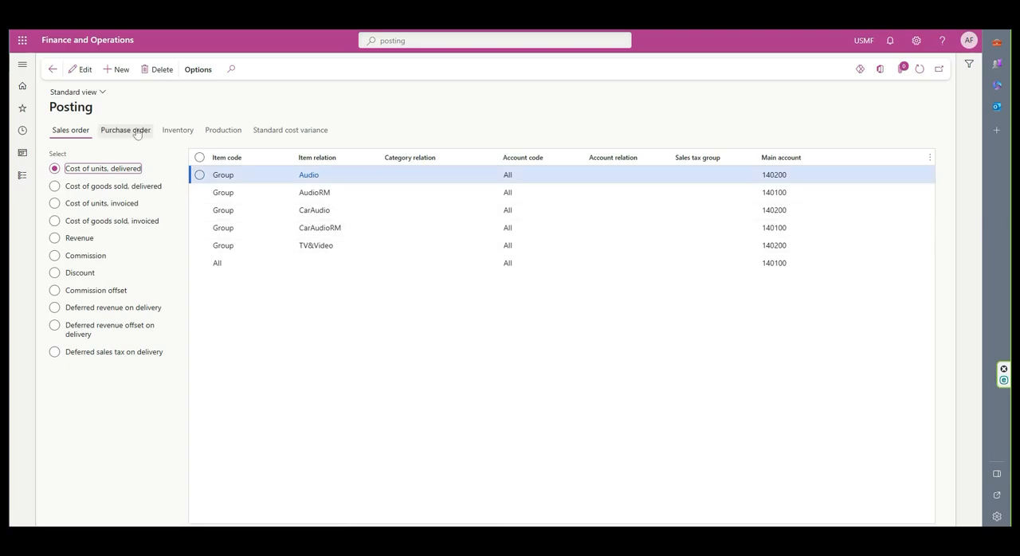
click(127, 135)
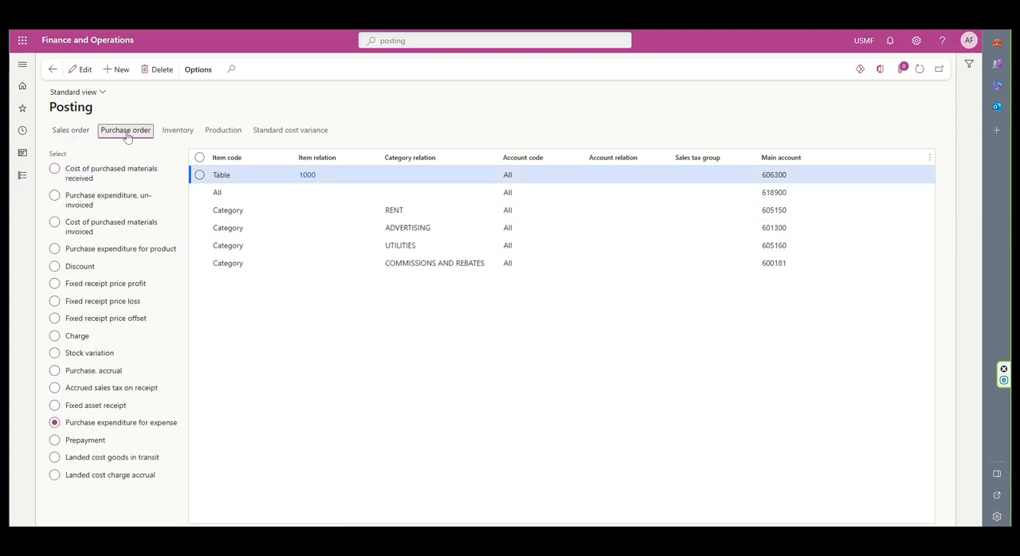
click(106, 430)
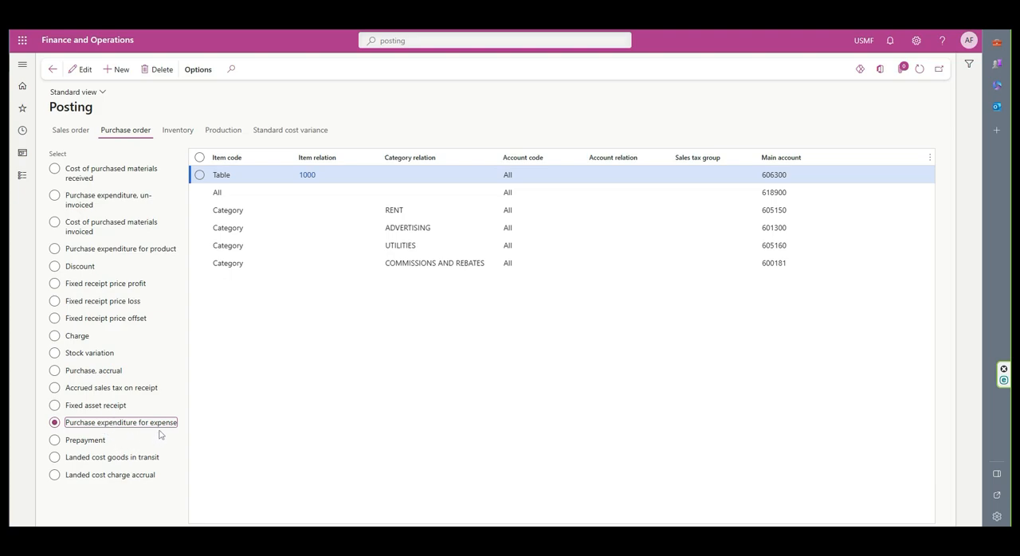
click(332, 264)
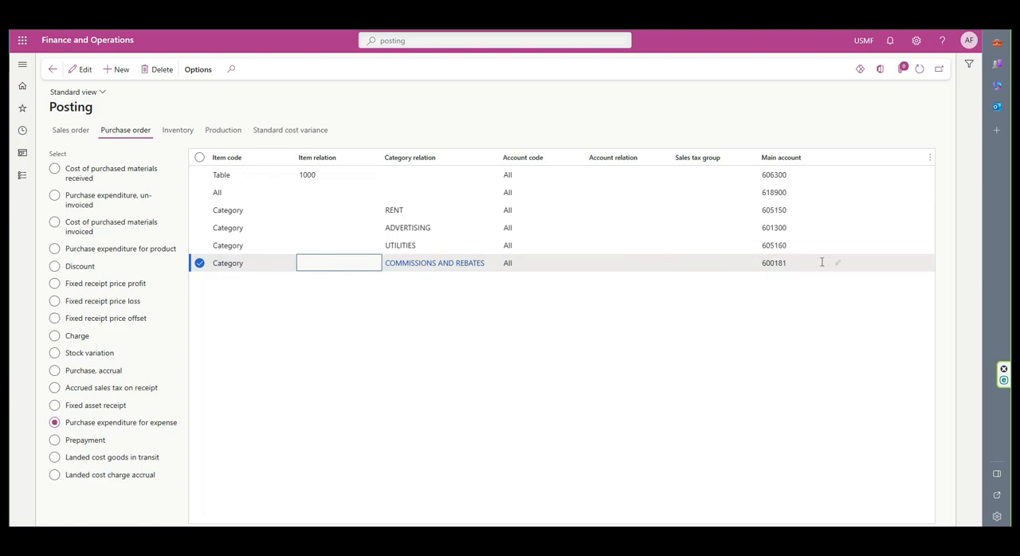
mouse_move(821, 262)
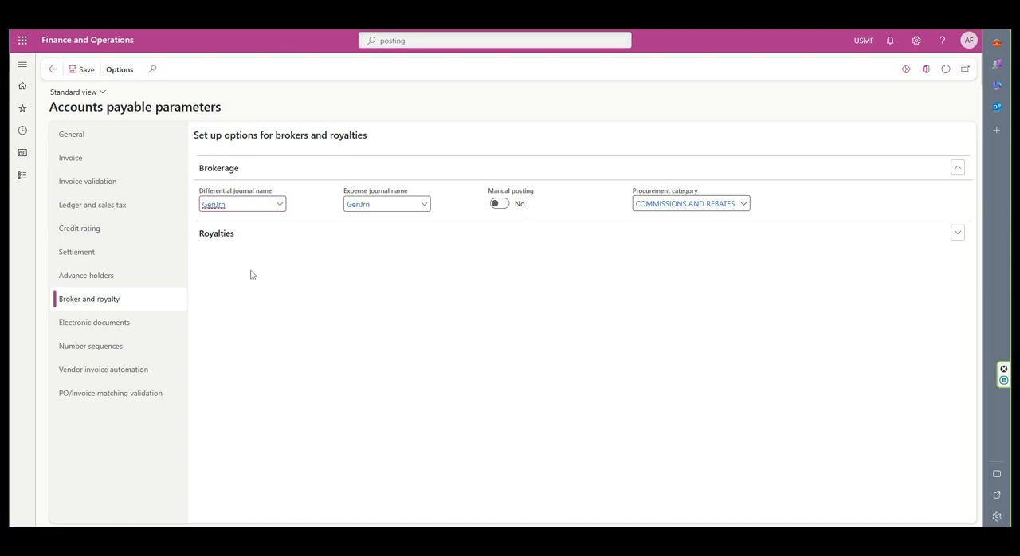
- Open the Prices settings of the Accounts receivable parameters and leave Enable price details set to Yes
click(22, 64)
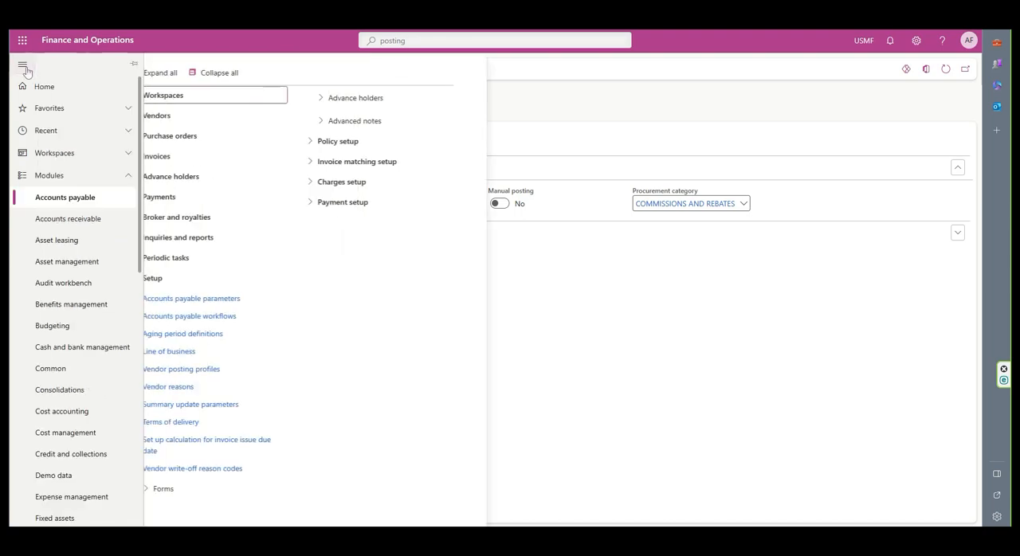
click(73, 226)
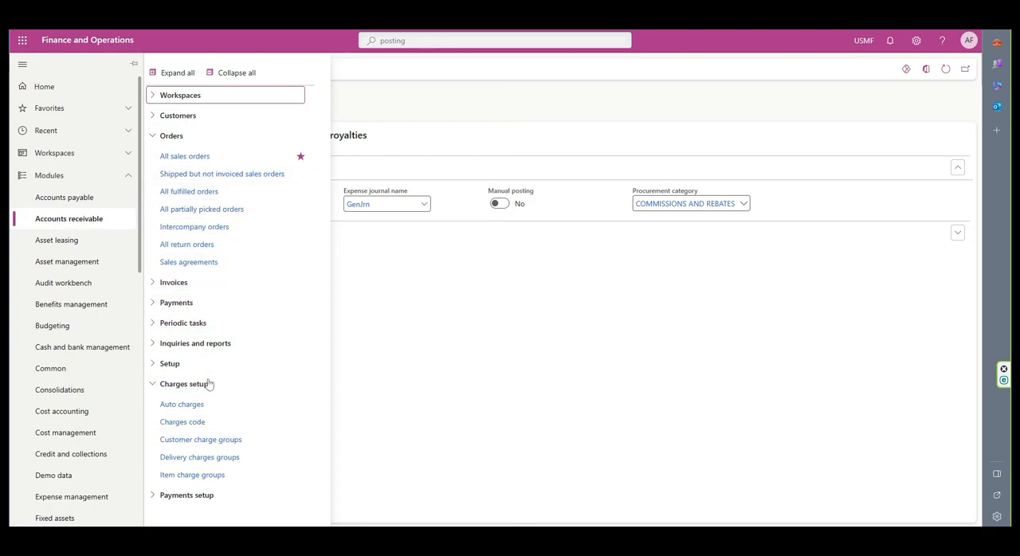
click(161, 367)
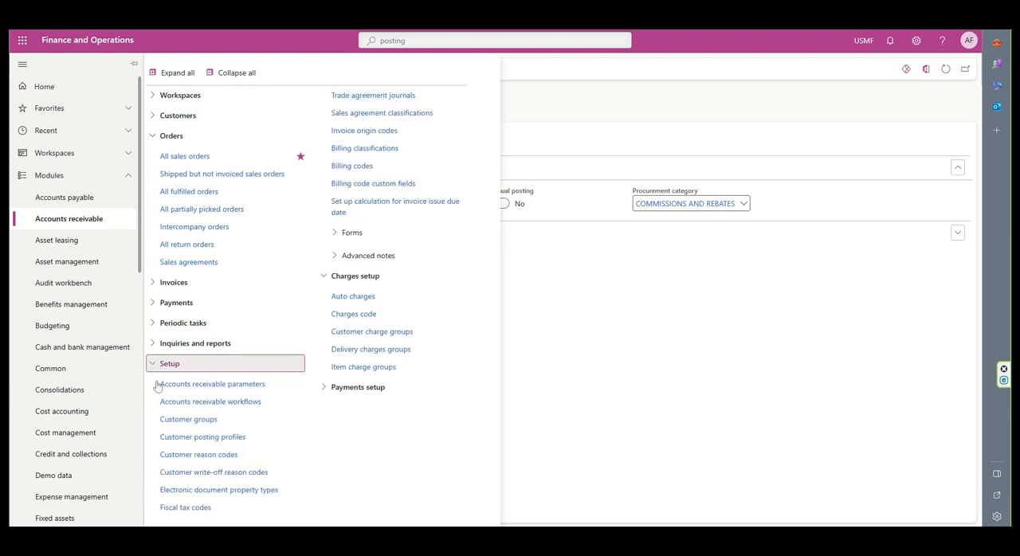
click(201, 390)
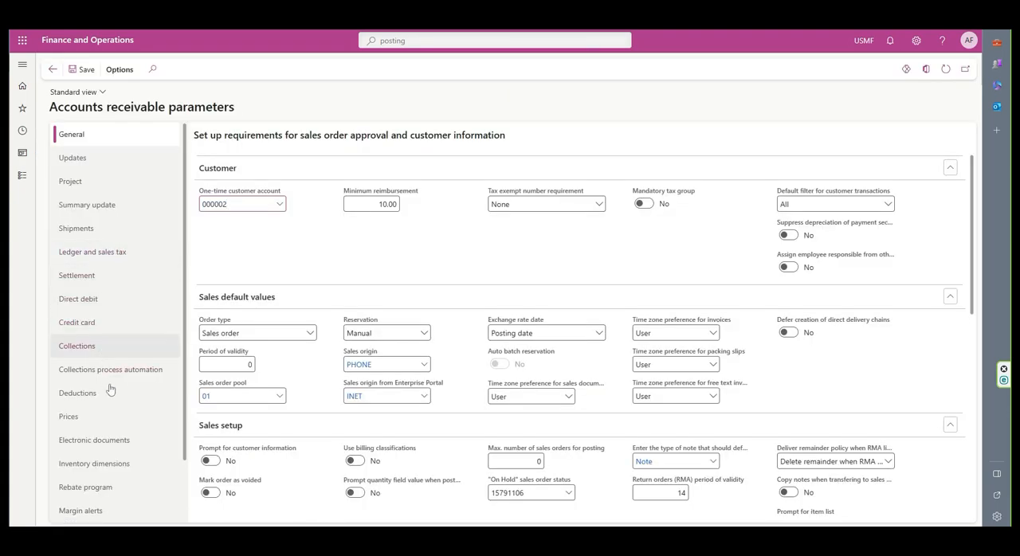
click(78, 423)
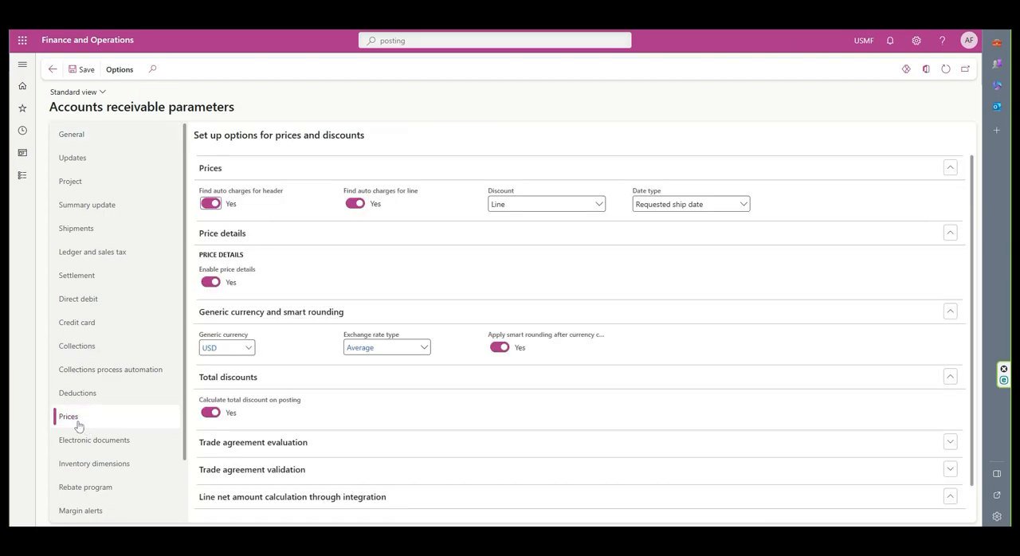
click(208, 283)
click(214, 284)
- Open the Broker contracts page of Accounts payable
click(22, 63)
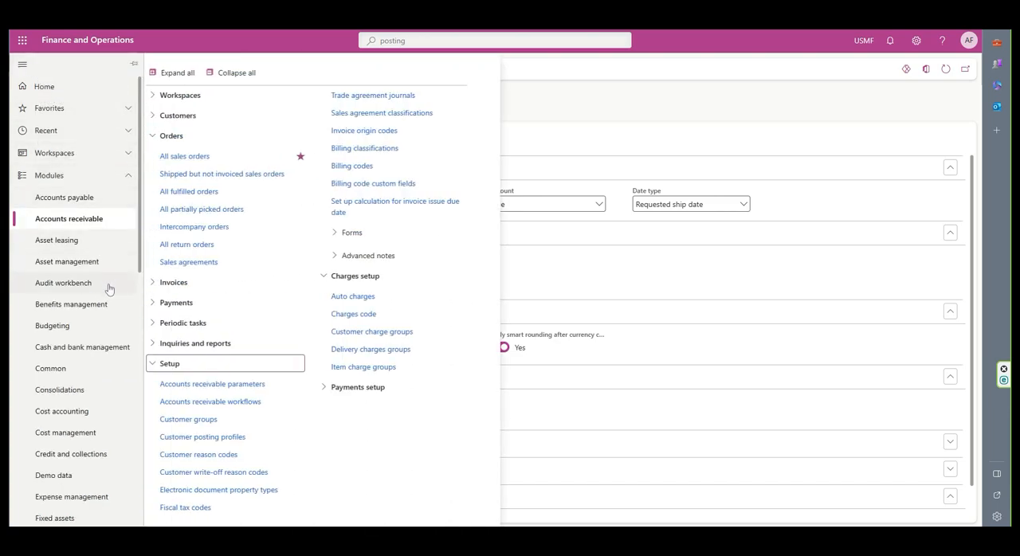
click(65, 200)
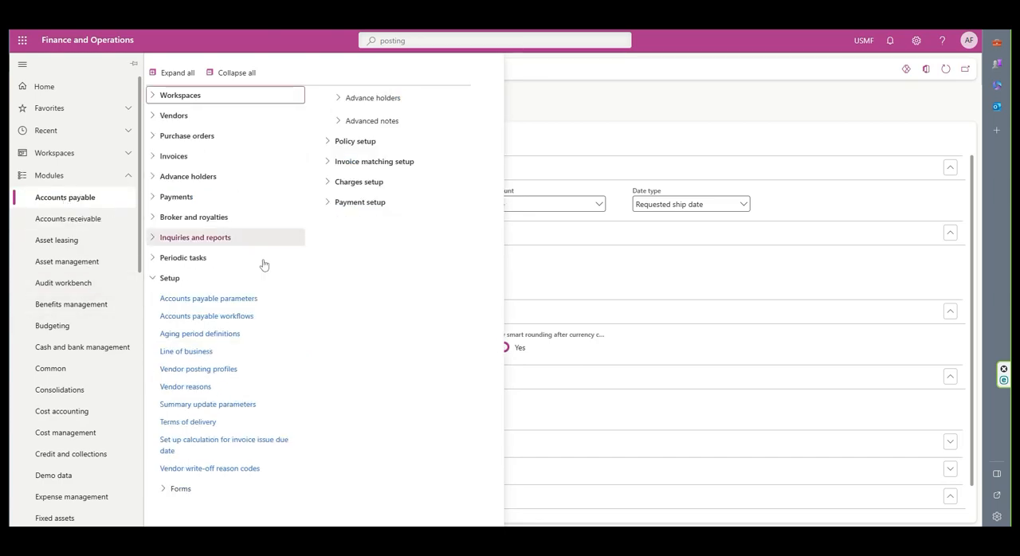
click(159, 280)
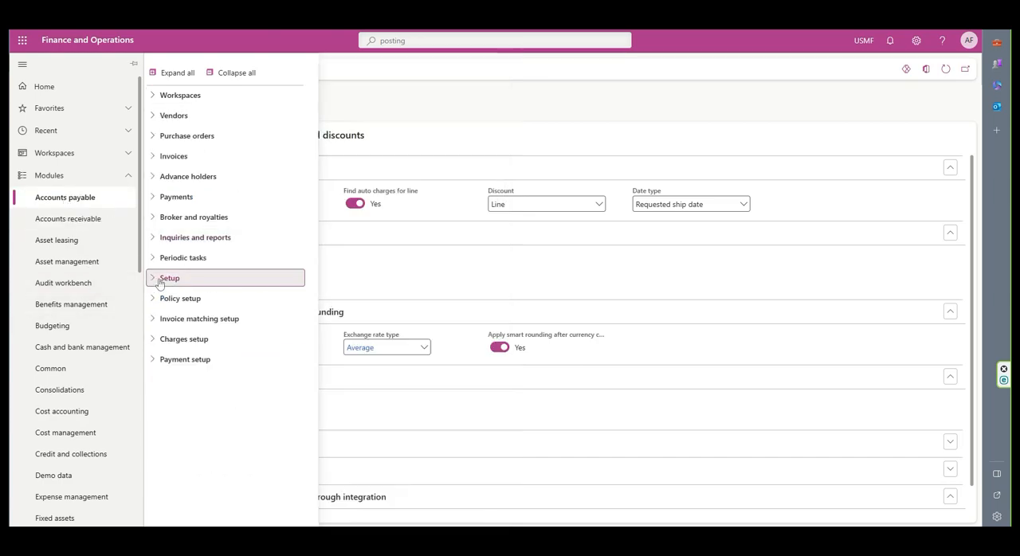
click(155, 220)
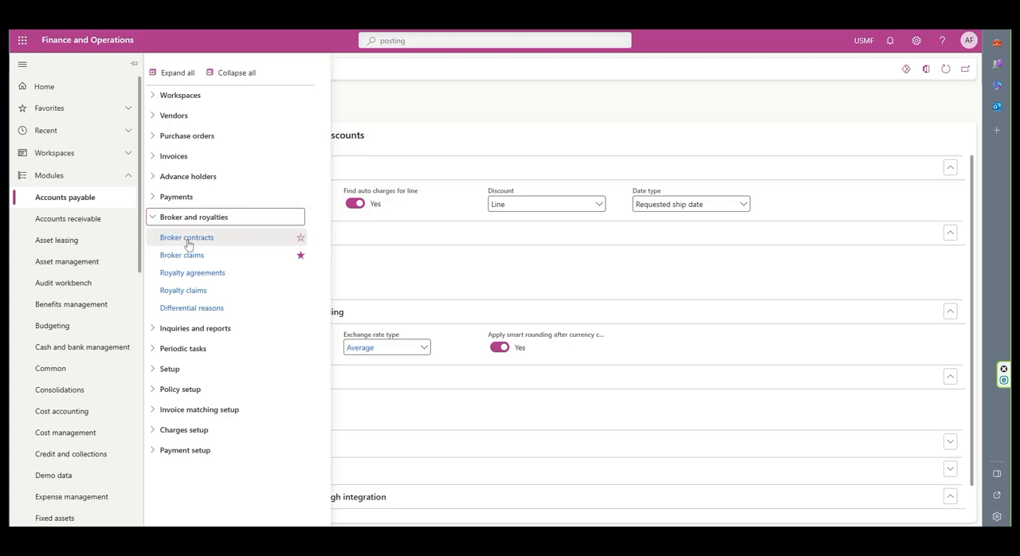
click(188, 241)
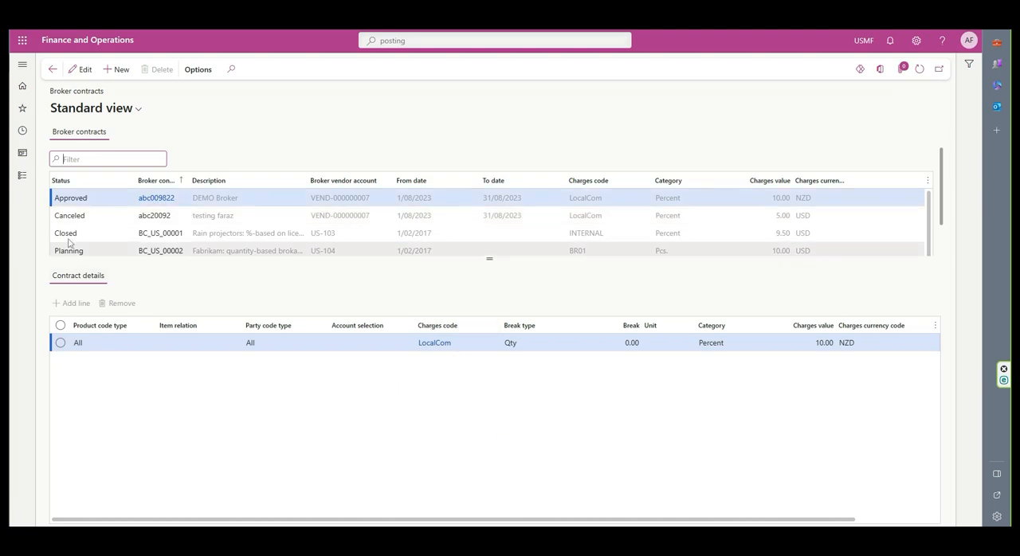
- Examine the details of the canceled, closed and planning broker contracts in turn
click(102, 222)
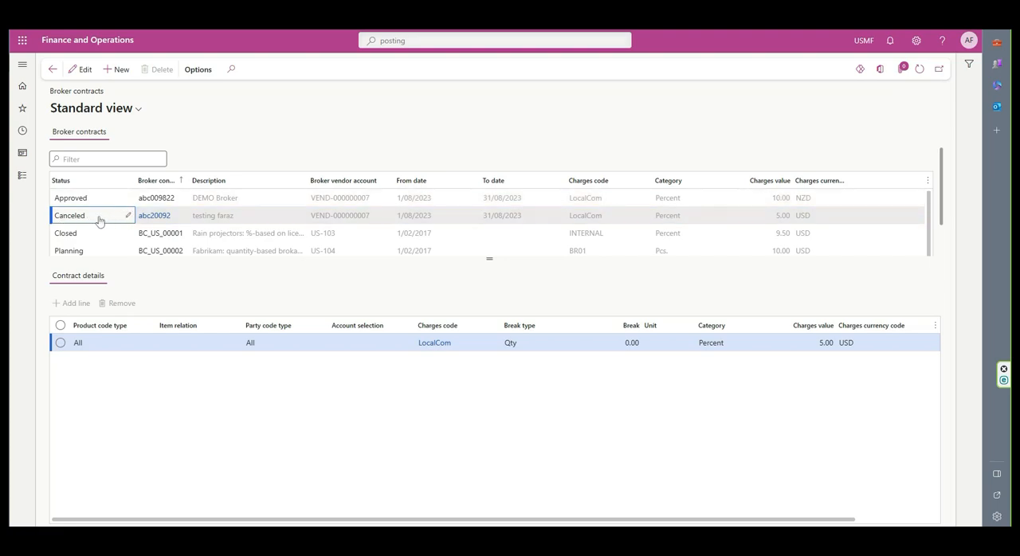
click(95, 241)
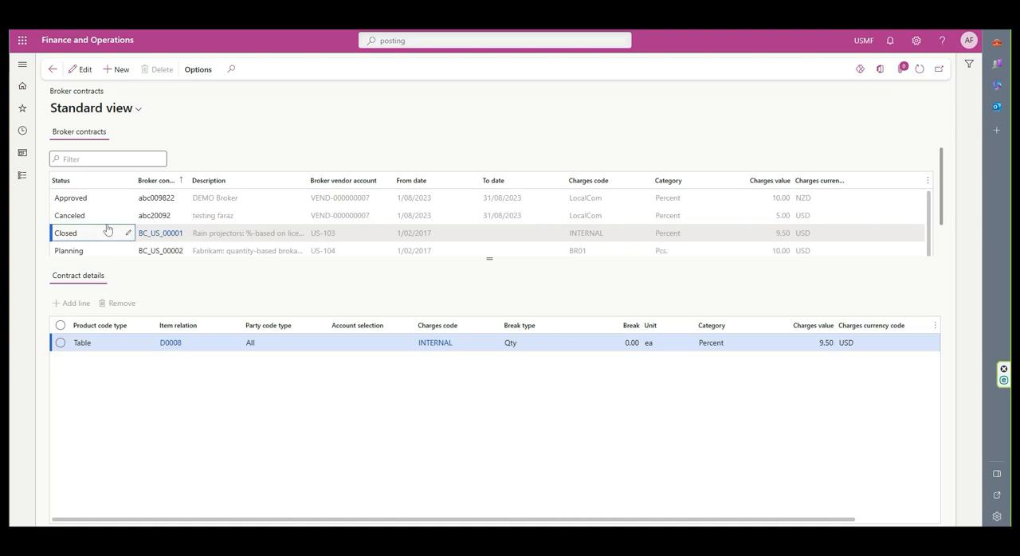
click(100, 251)
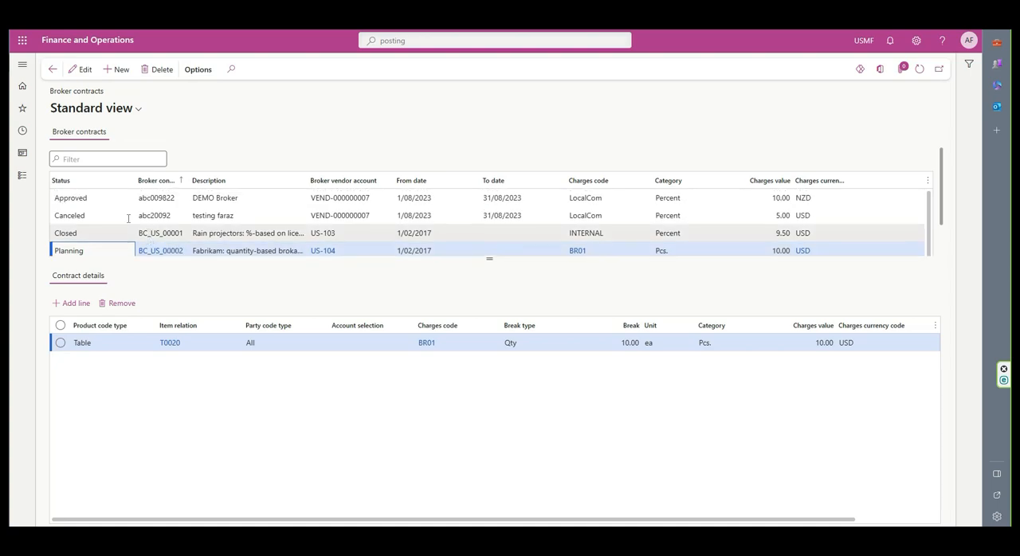
- Examine the status options of the approved DEMO Broker contract and keep its status set to Approved
click(100, 201)
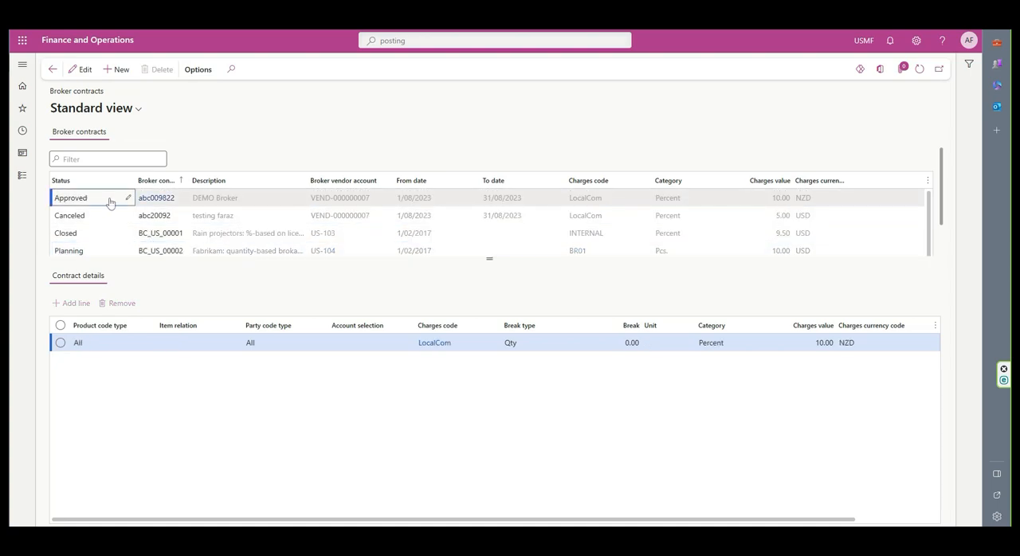
click(128, 199)
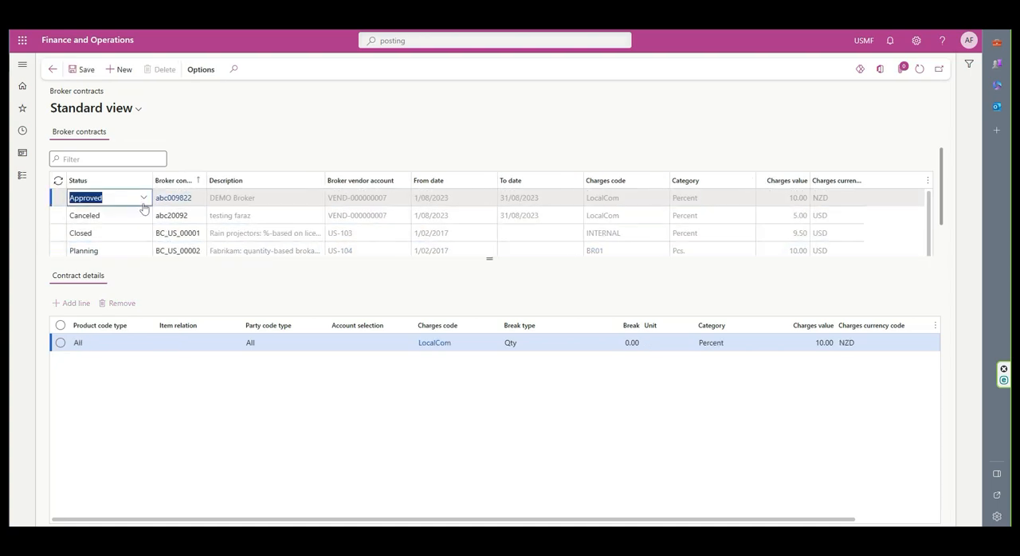
click(144, 199)
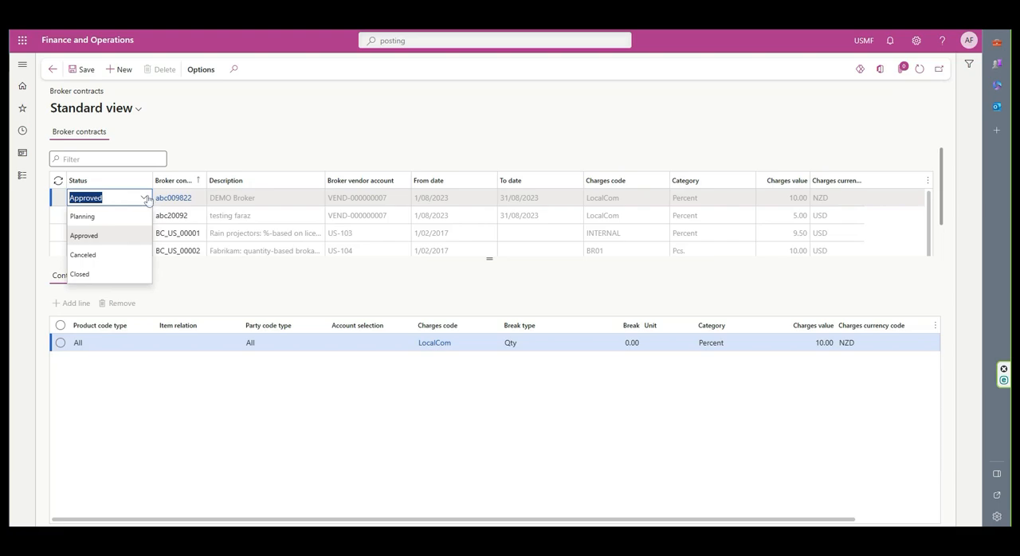
click(146, 199)
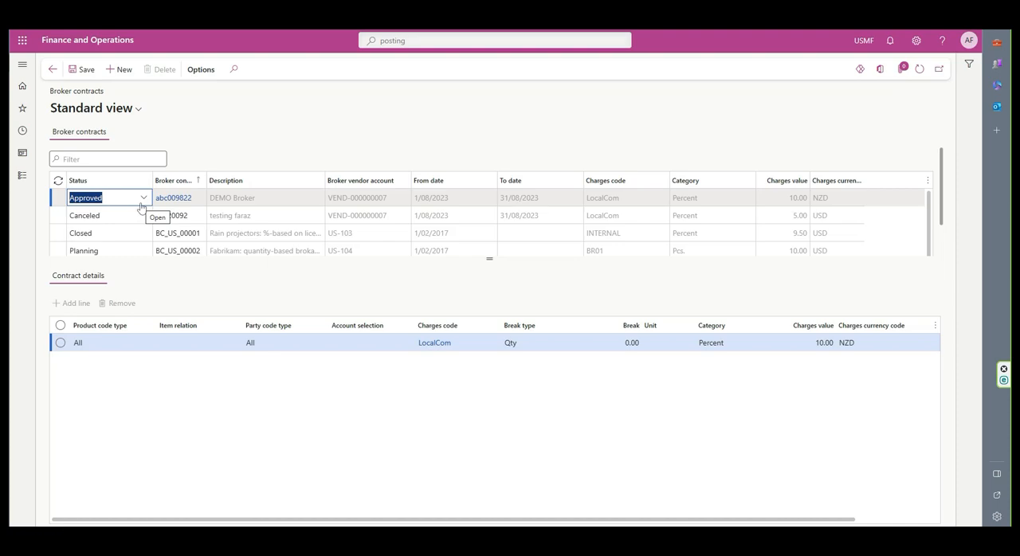
click(144, 199)
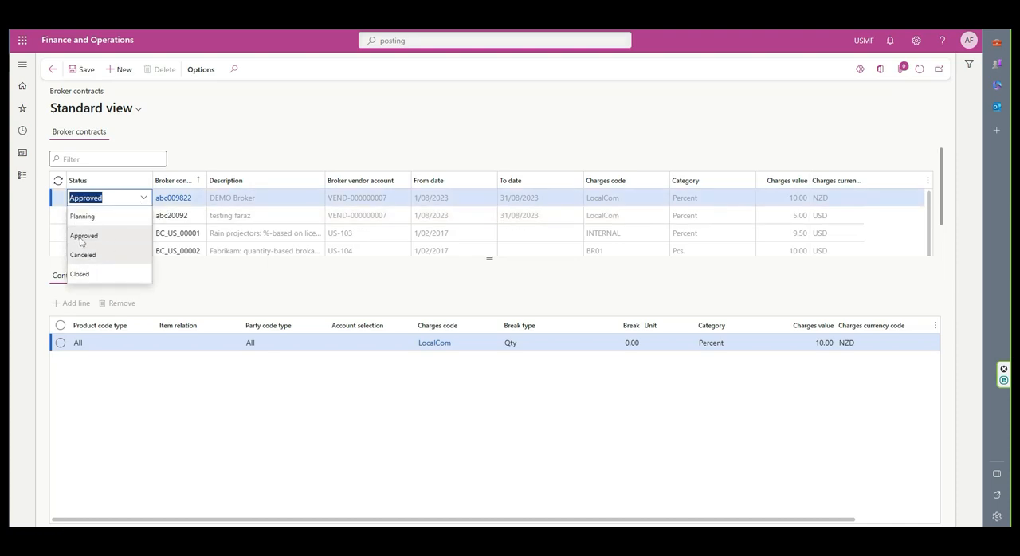
click(111, 236)
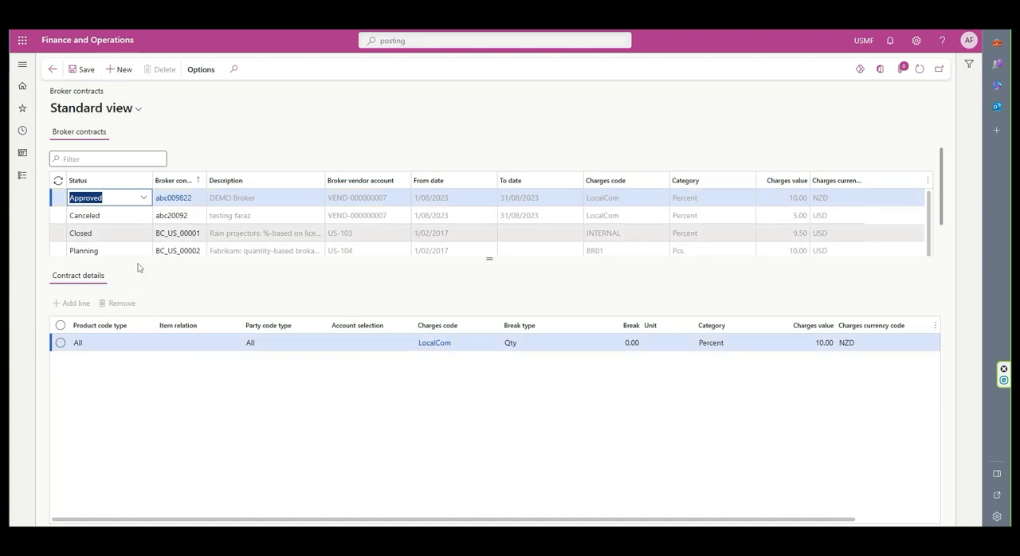
- Create a new broker contract with the ID Broker one and the description testing, widening the contract ID column
click(119, 69)
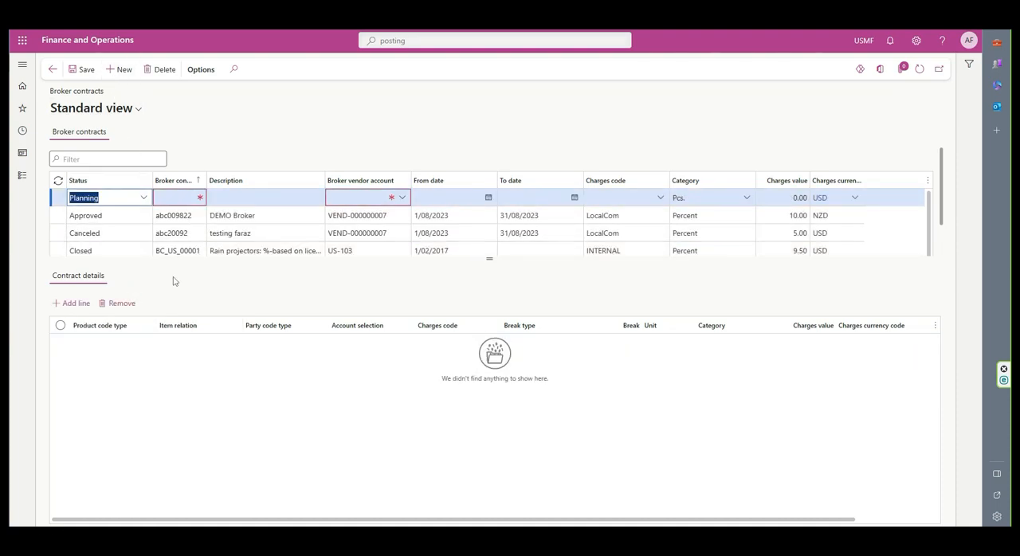
click(175, 200)
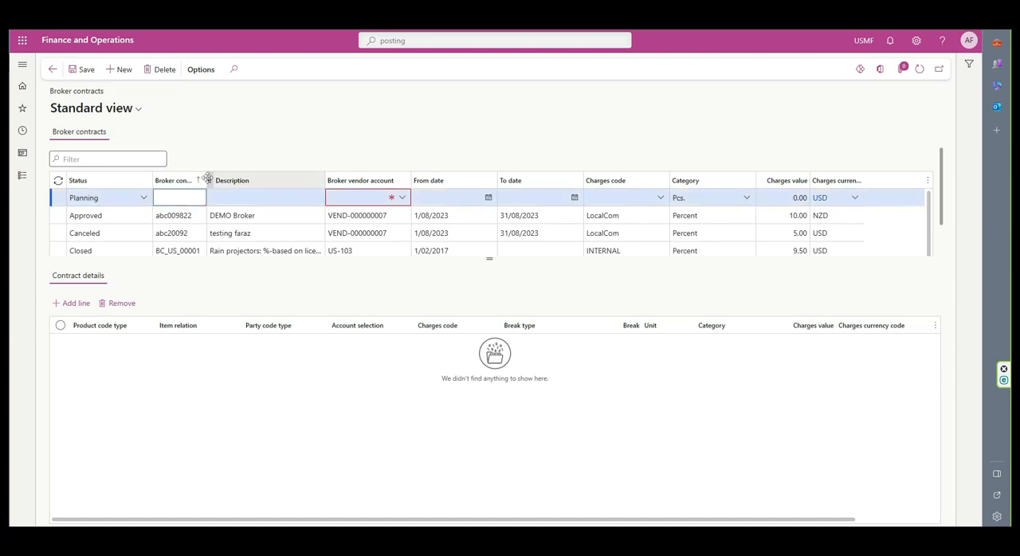
click(198, 179)
drag(207, 178, 280, 178)
click(194, 201)
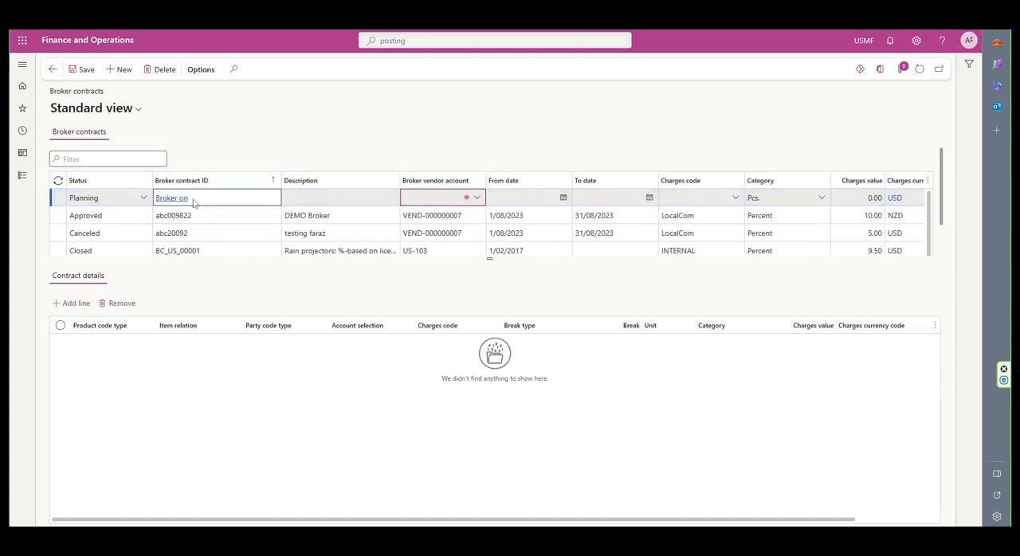
key(Tab)
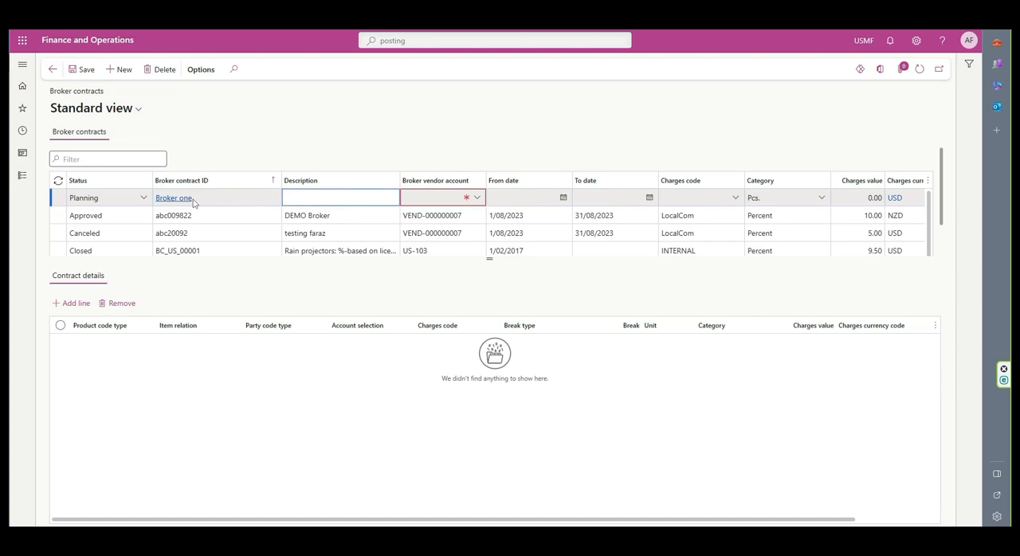
key(Tab)
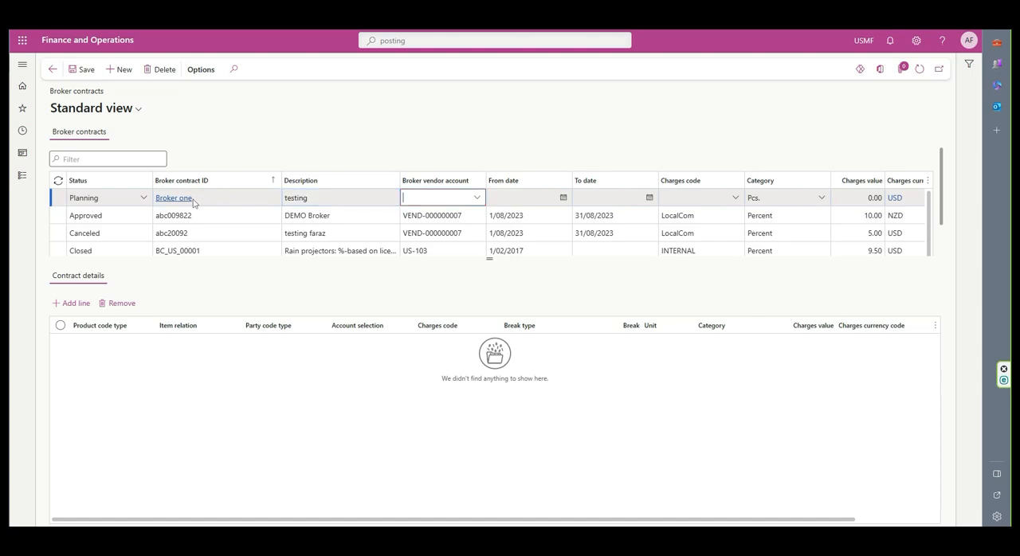
- Filter the vendor lookup by "vend" and assign the Reliable Brake Systems account as the new contract's broker vendor
click(478, 198)
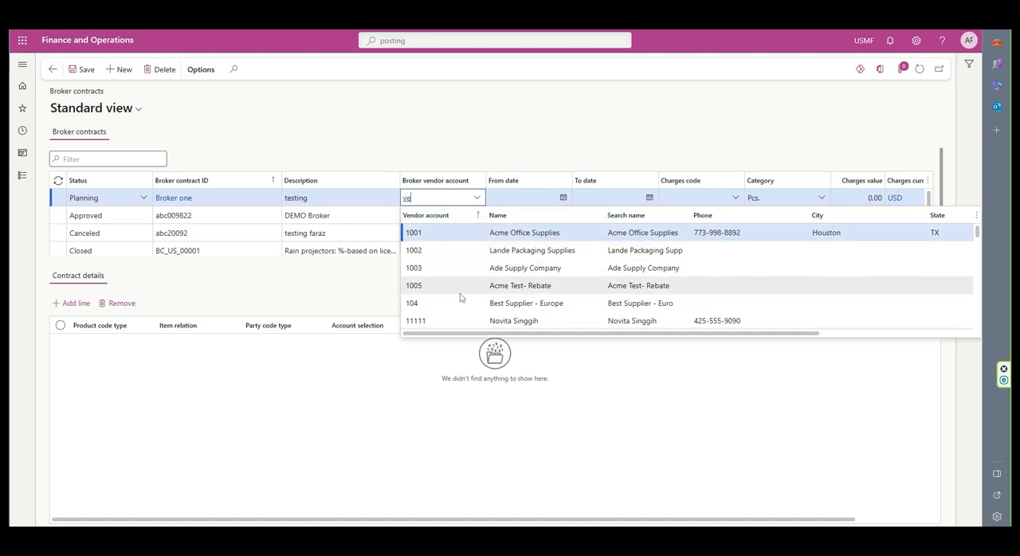
text(nd)
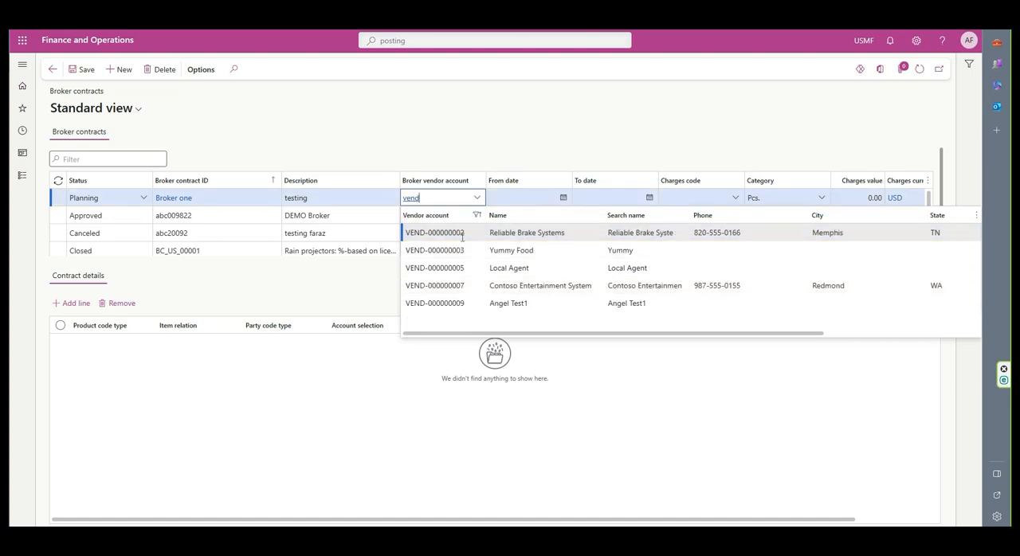
click(434, 232)
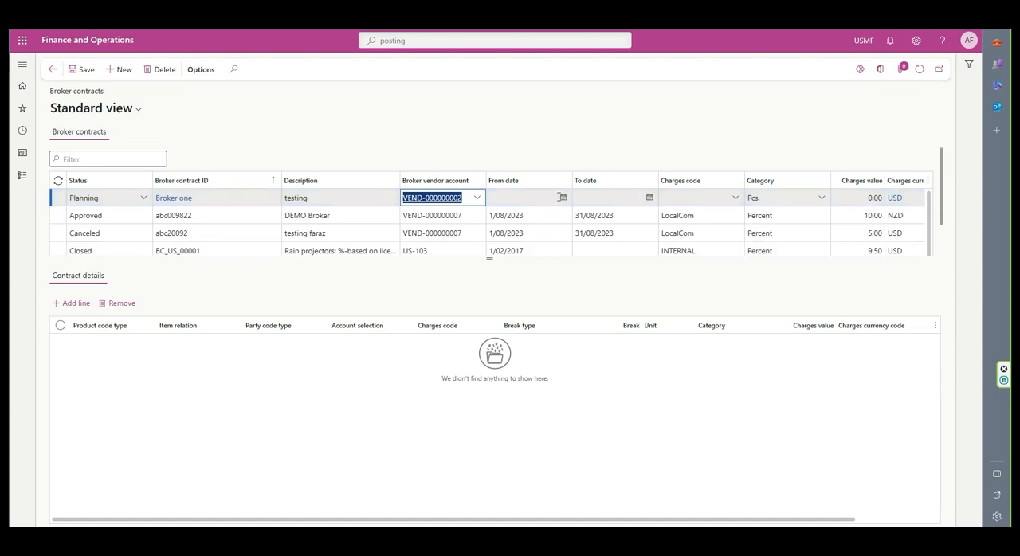
- Set the new contract's validity from 1/08/2023 to 31/08/2023
click(562, 198)
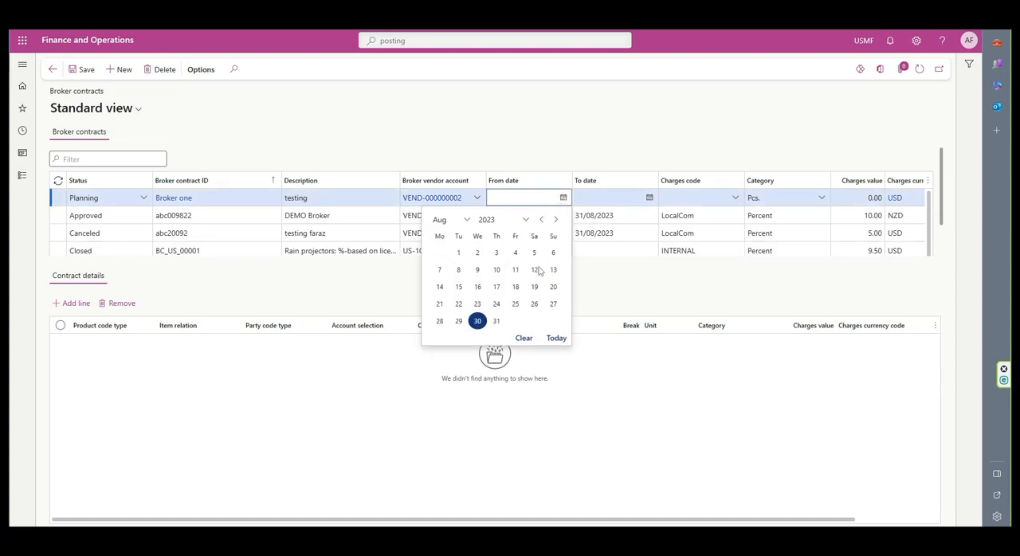
click(458, 253)
click(649, 198)
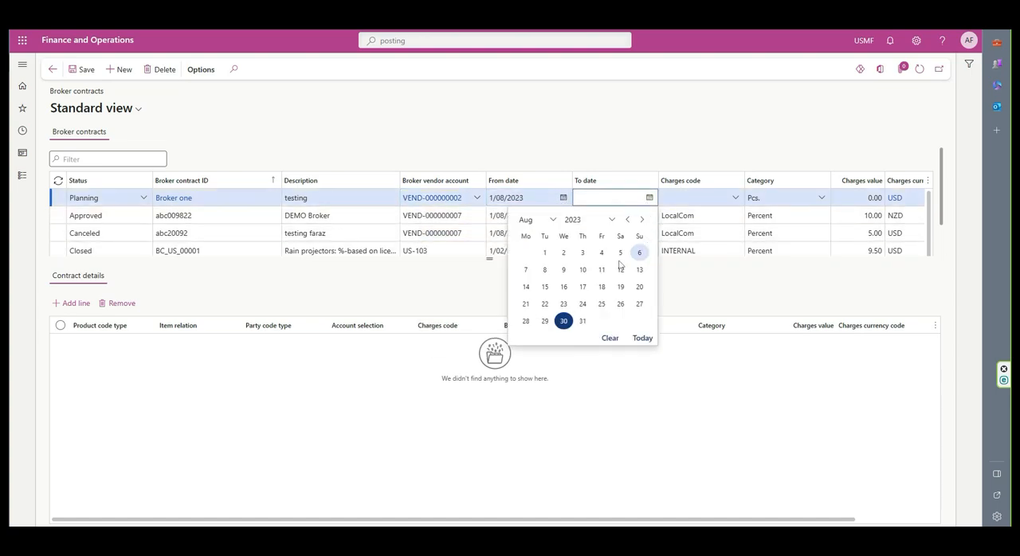
click(582, 321)
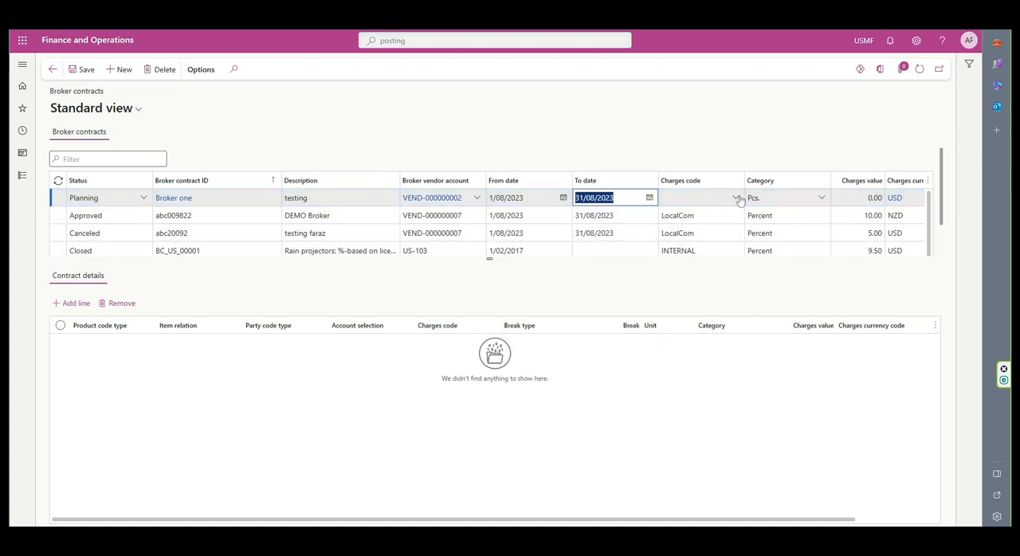
click(648, 198)
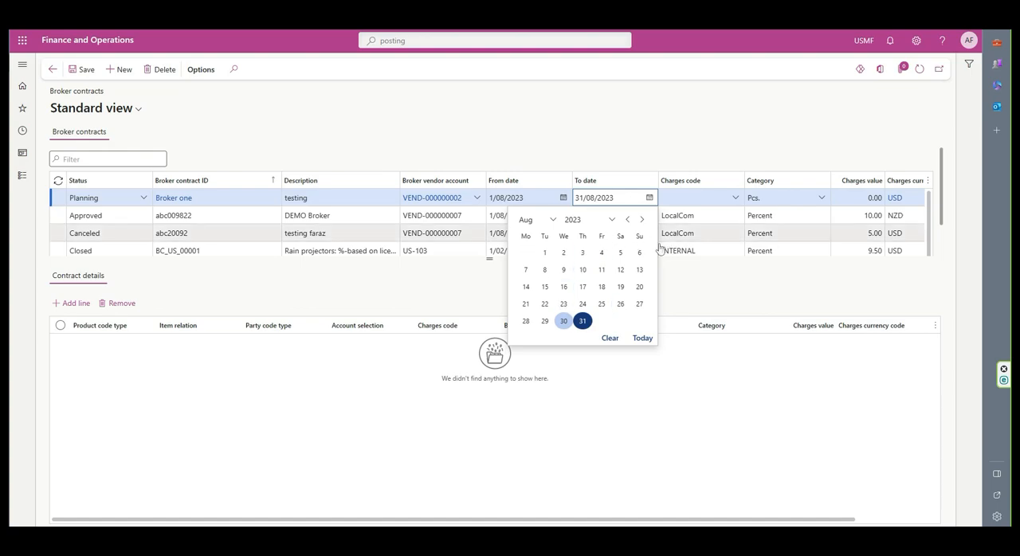
click(611, 222)
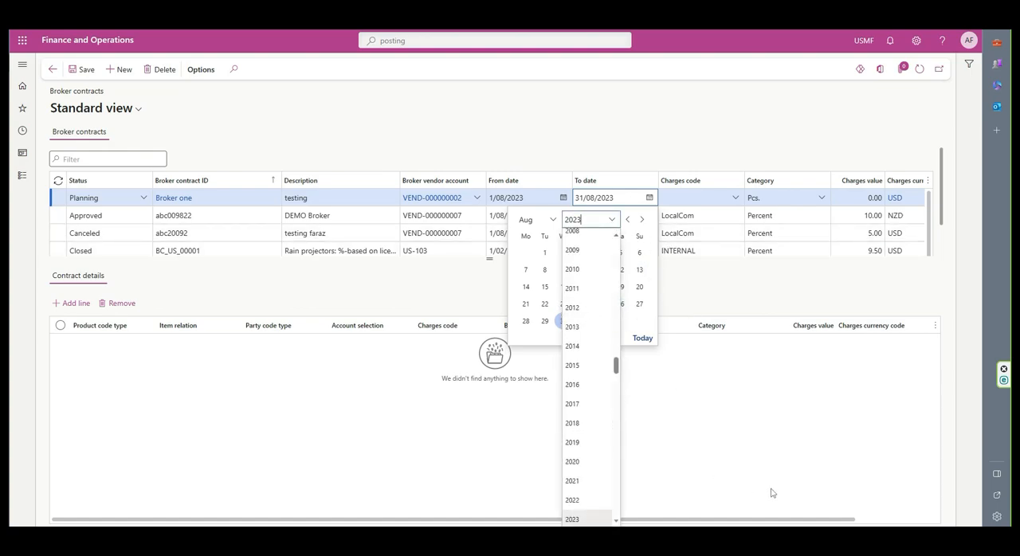
click(701, 199)
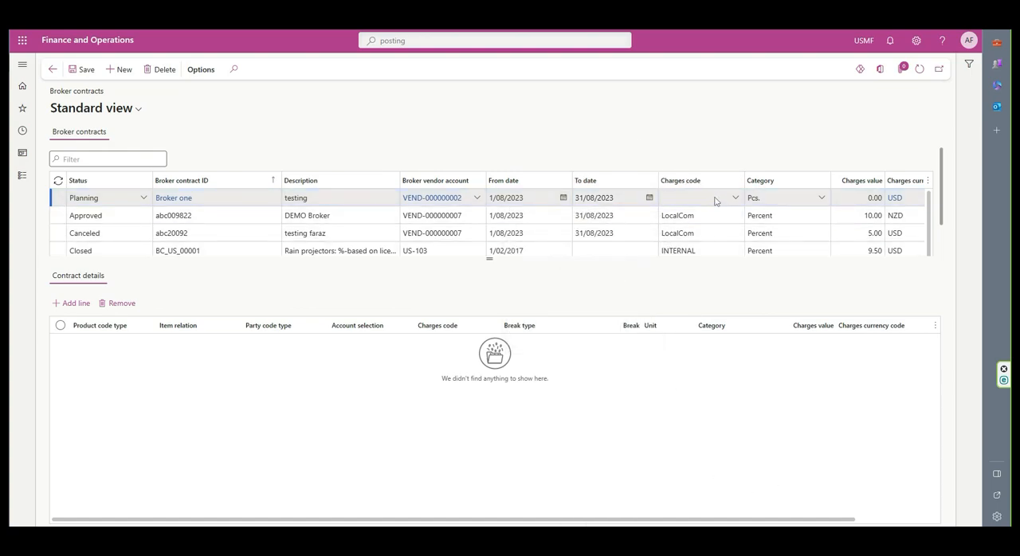
- Assign the LocalCom charges code to the new contract and set its category to Percent
click(734, 199)
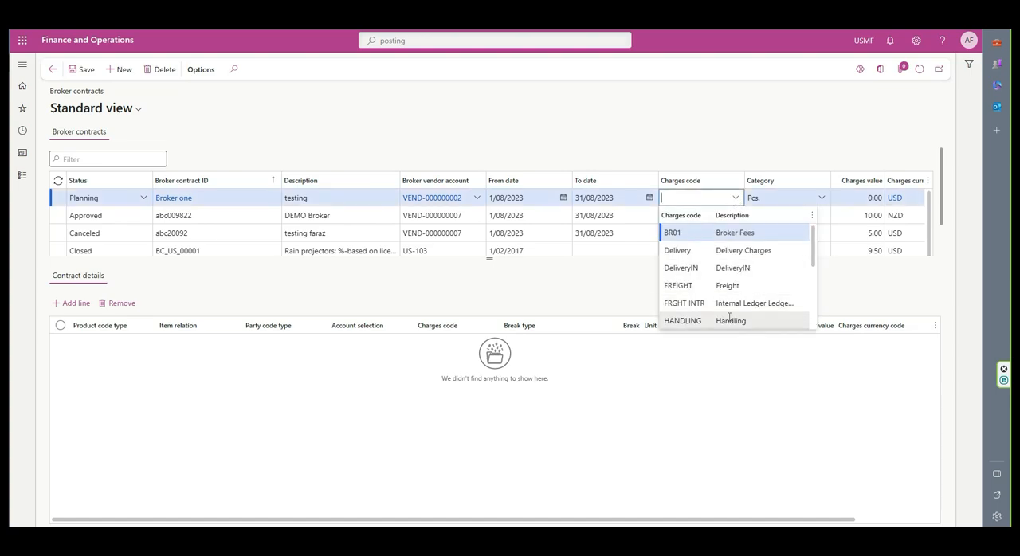
scroll(697, 315, down, 3)
click(700, 286)
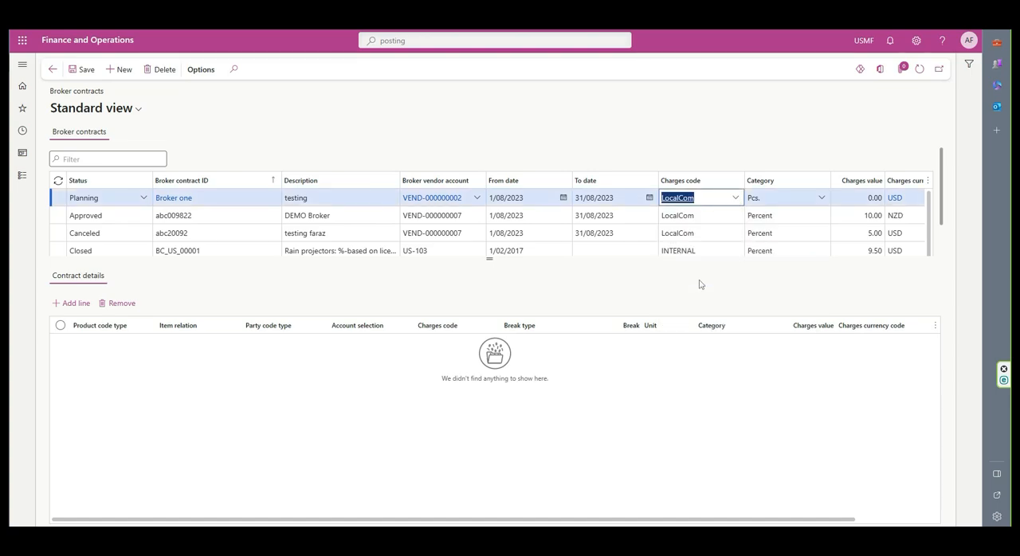
click(820, 199)
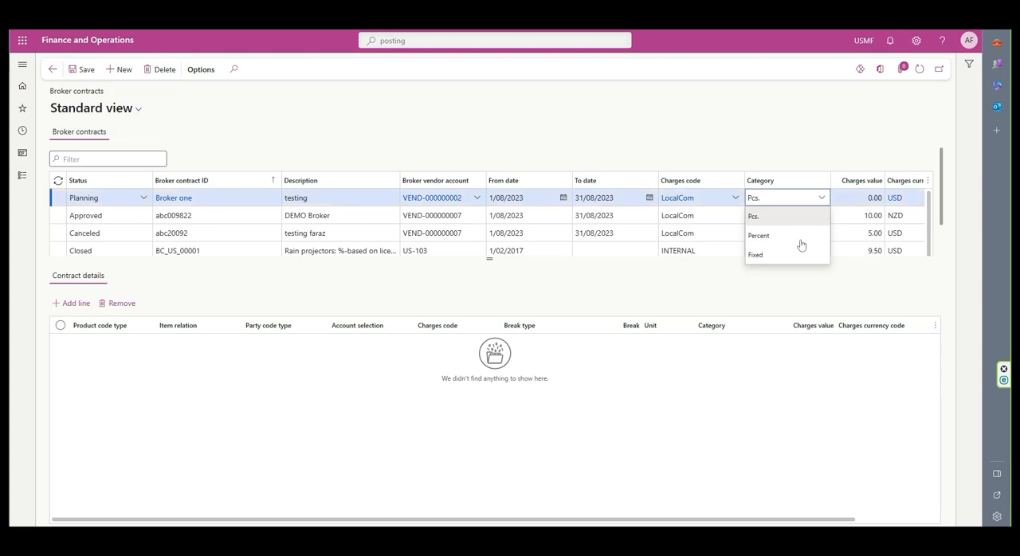
click(766, 236)
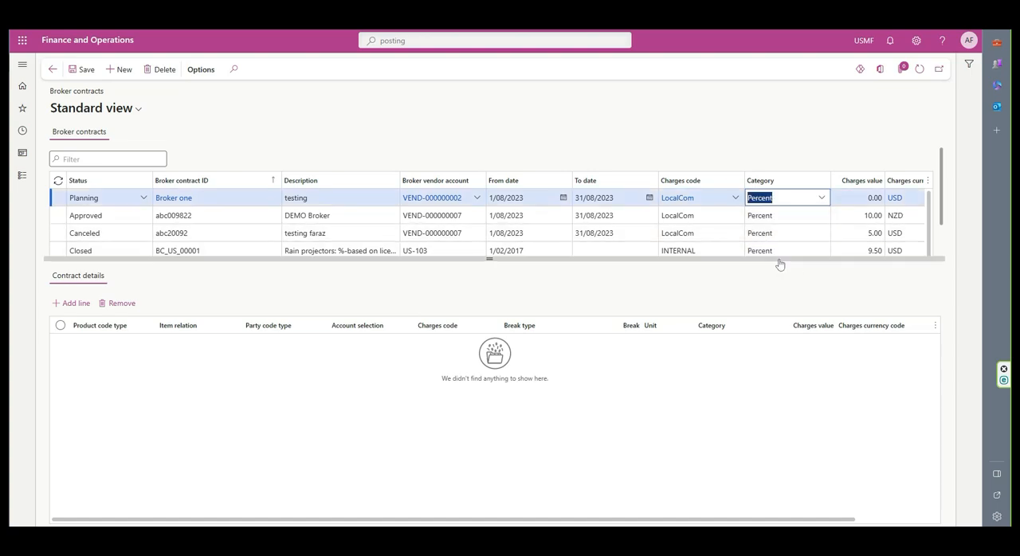
- Set the new contract's charges value to 9.00
click(851, 198)
mouse_move(903, 207)
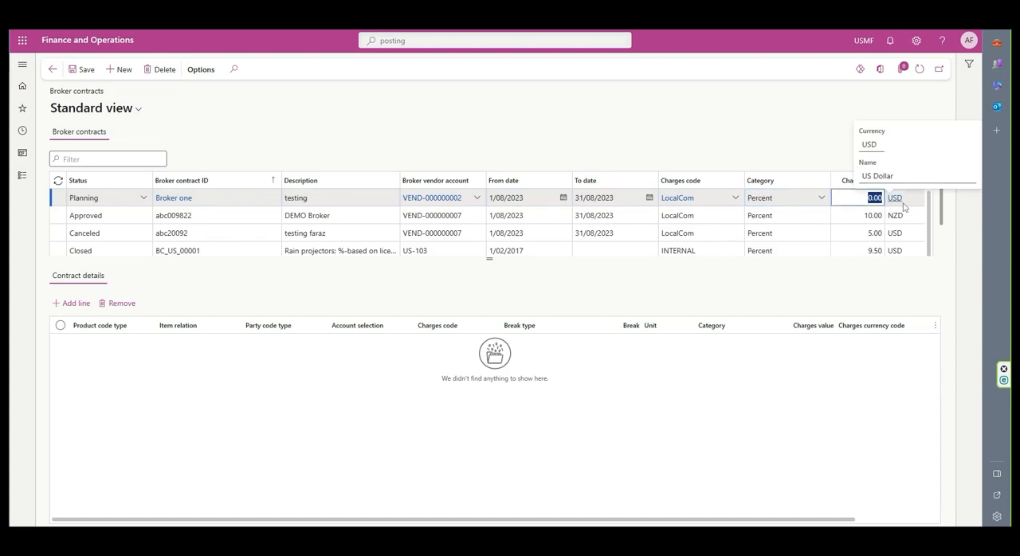
text(40)
click(747, 147)
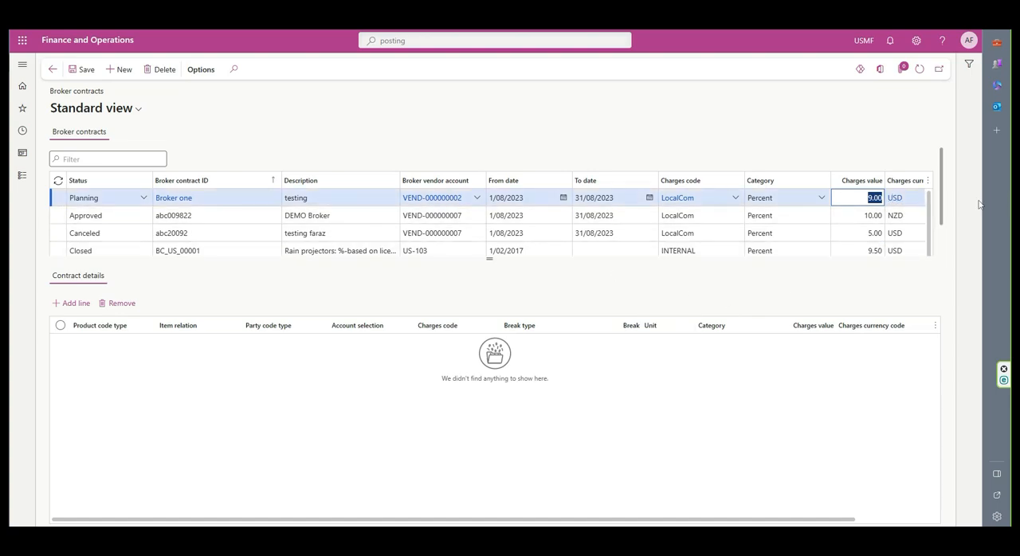
- Add a contract details line to the Broker one contract
scroll(877, 223, down, 1)
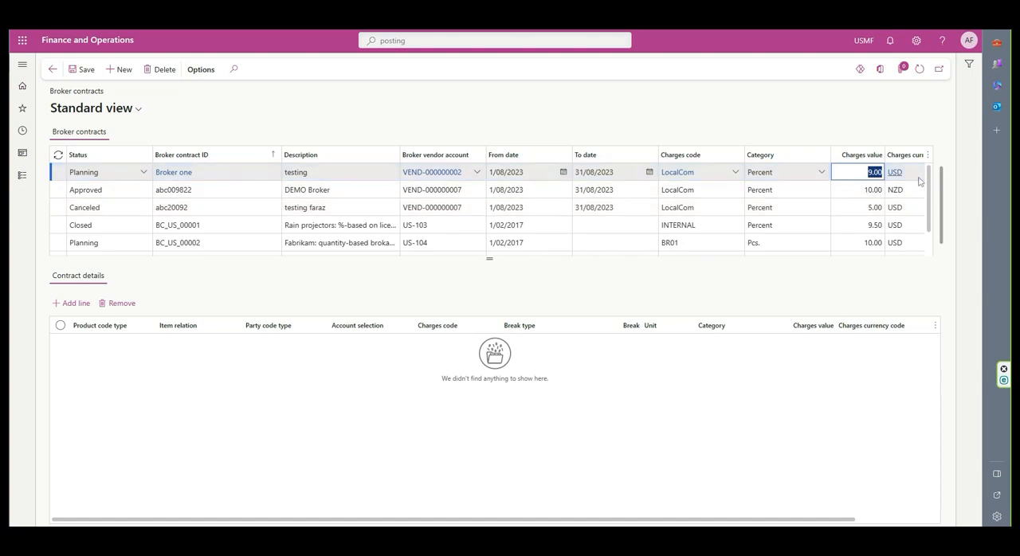
click(73, 303)
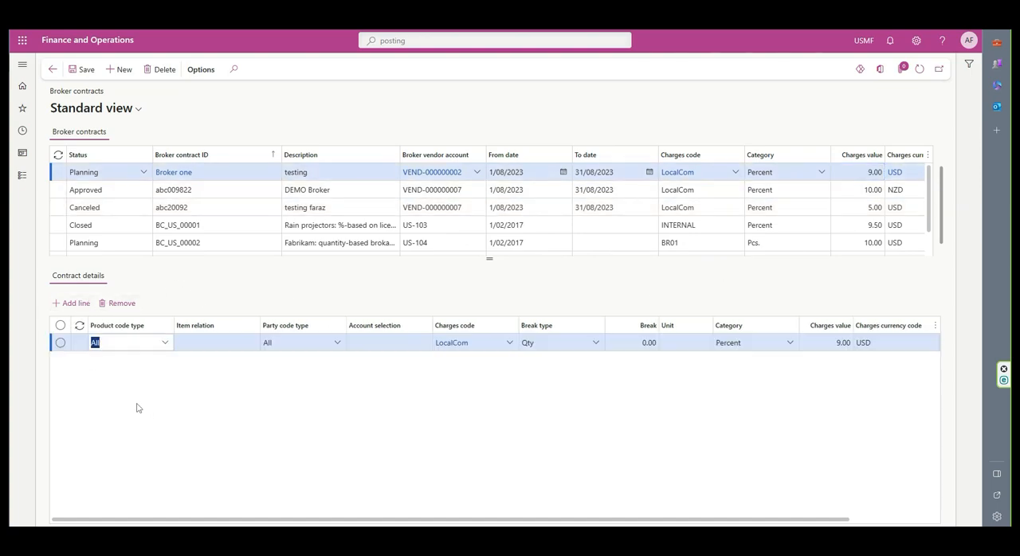
- Examine the item relation choices for the Table and Group product code types, and return the line's product code type to All
click(165, 343)
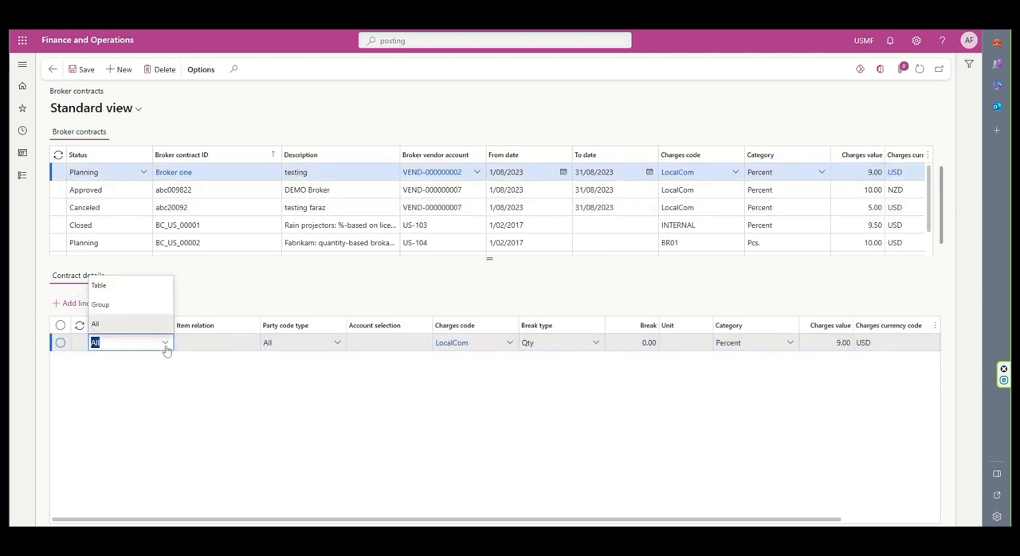
click(151, 287)
click(250, 344)
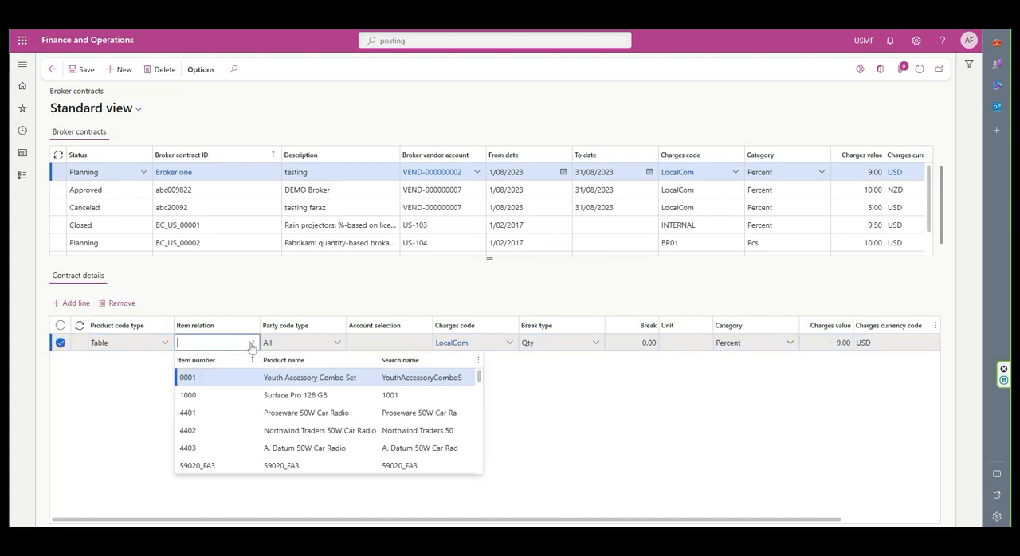
click(165, 342)
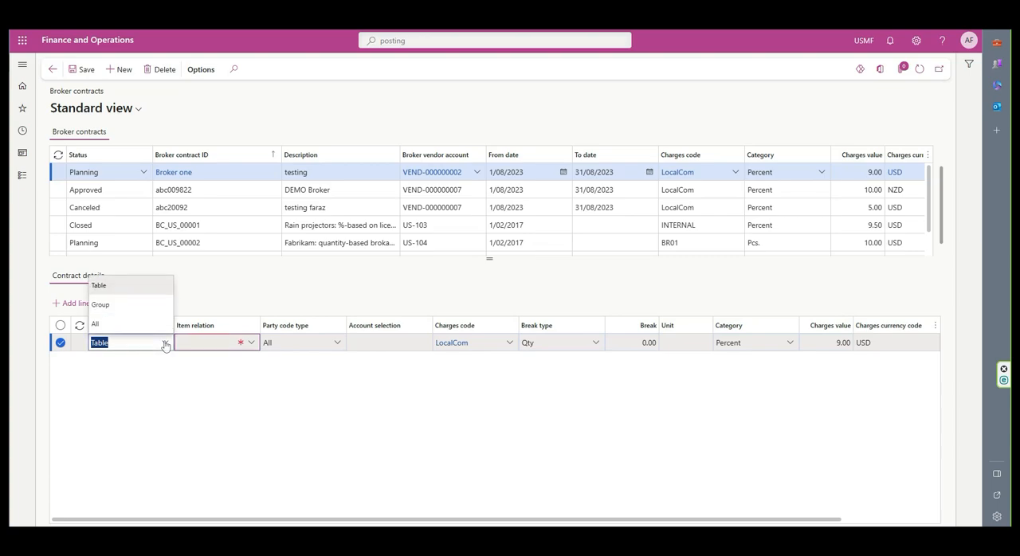
click(146, 310)
click(250, 343)
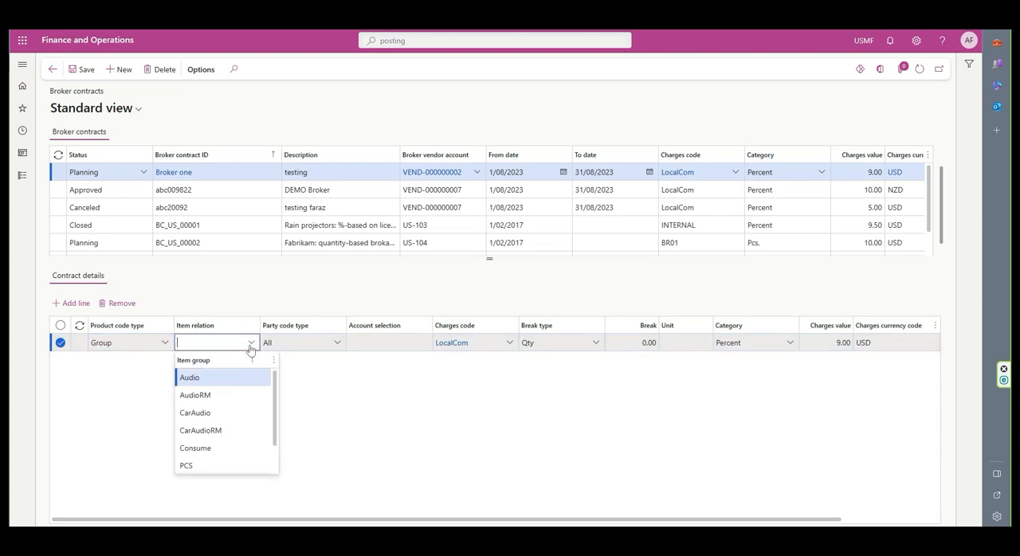
click(250, 344)
click(165, 343)
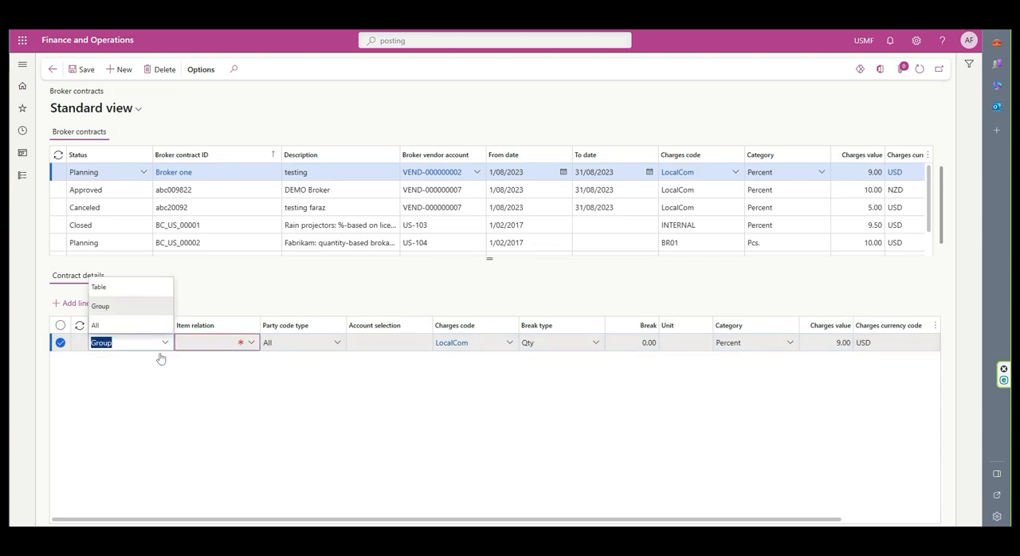
click(96, 324)
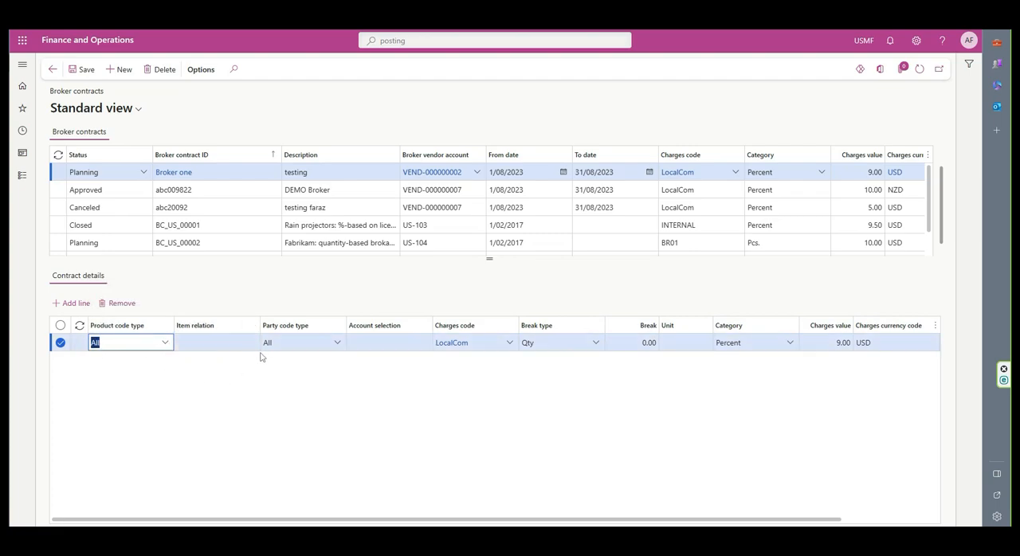
- Examine the account selection choices for the Group and Table party code types, and return the line's party code type to All
click(330, 346)
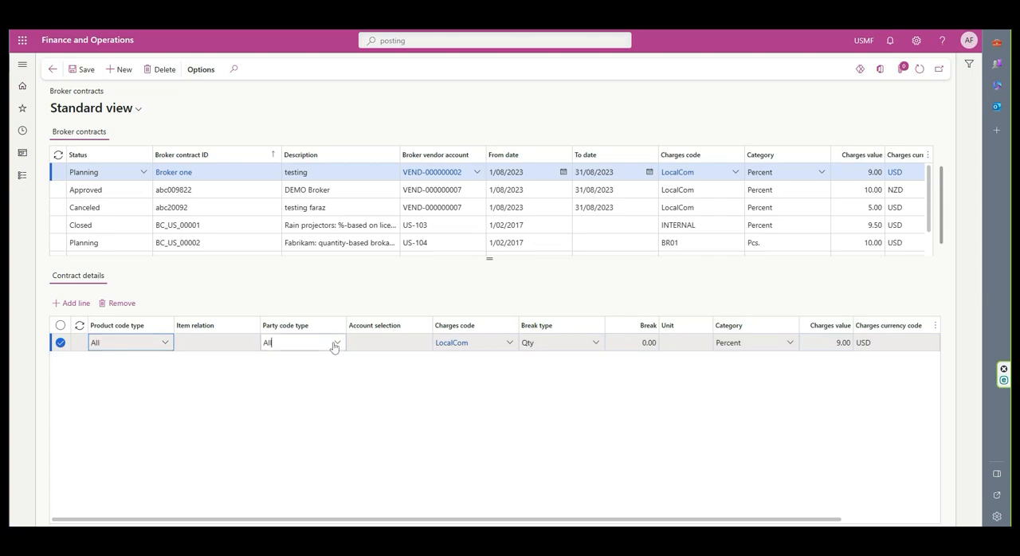
click(339, 344)
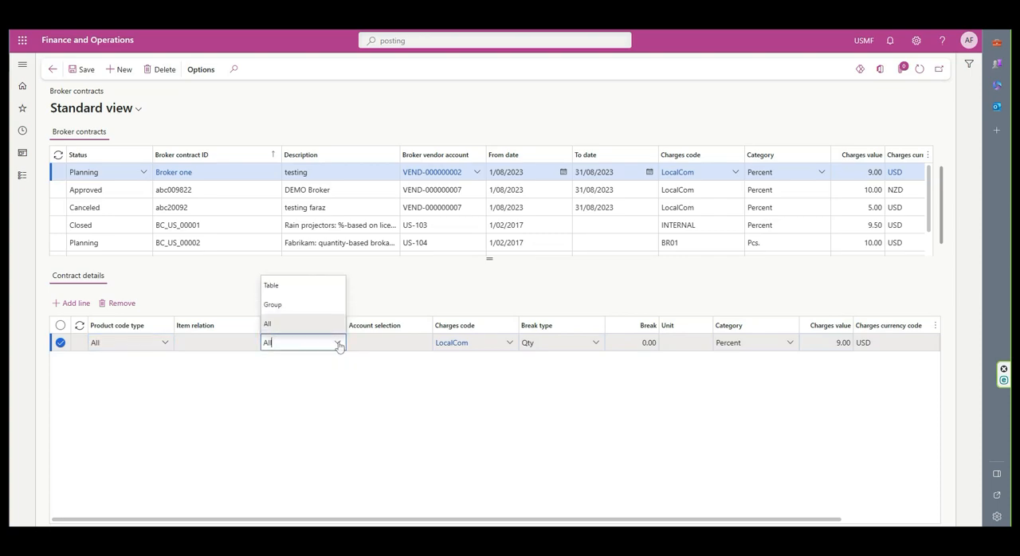
click(321, 308)
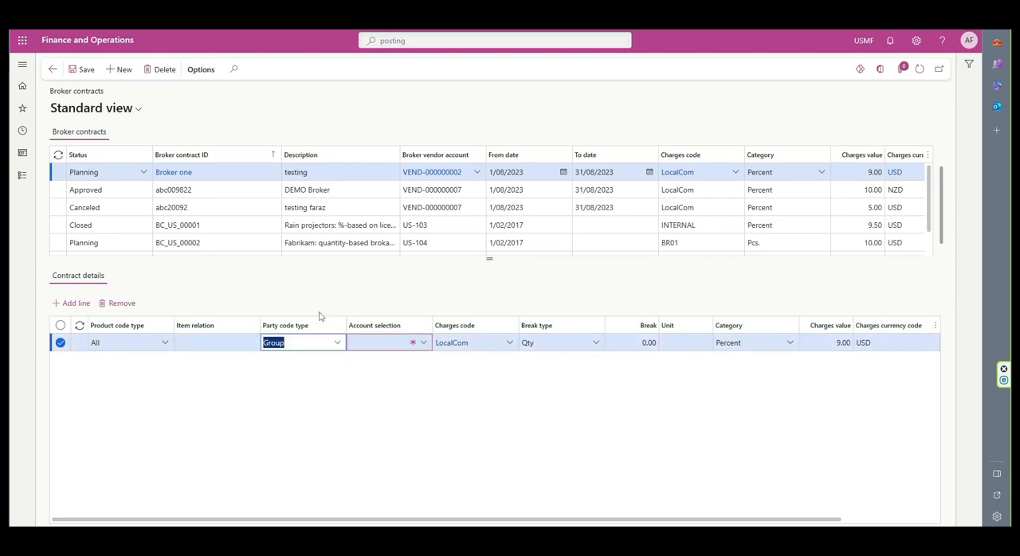
click(423, 343)
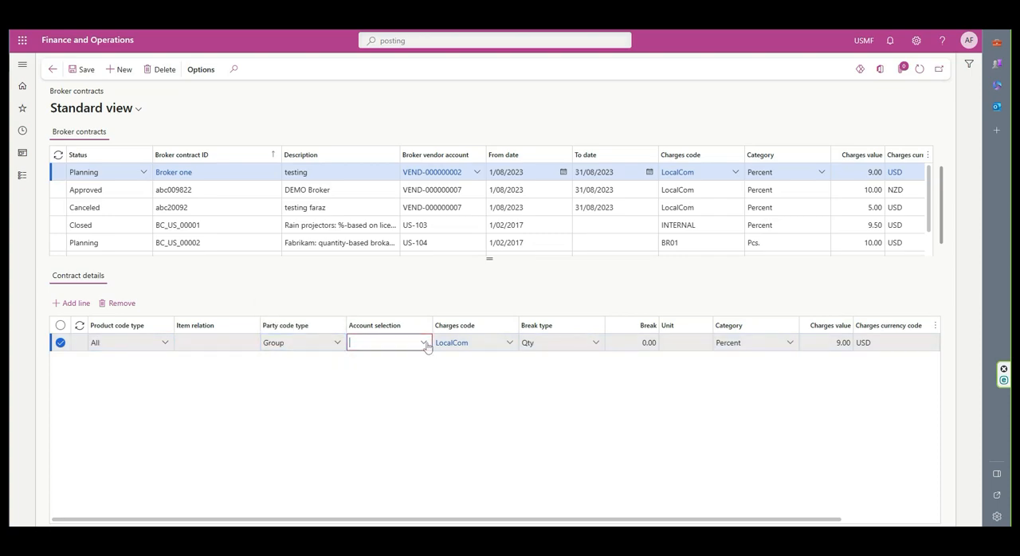
click(337, 343)
click(314, 291)
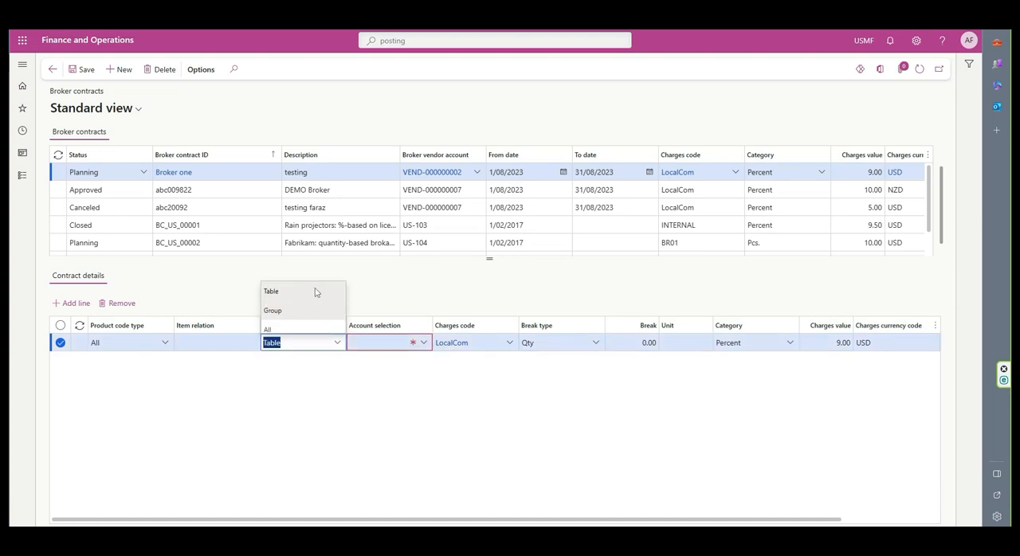
click(425, 343)
click(337, 342)
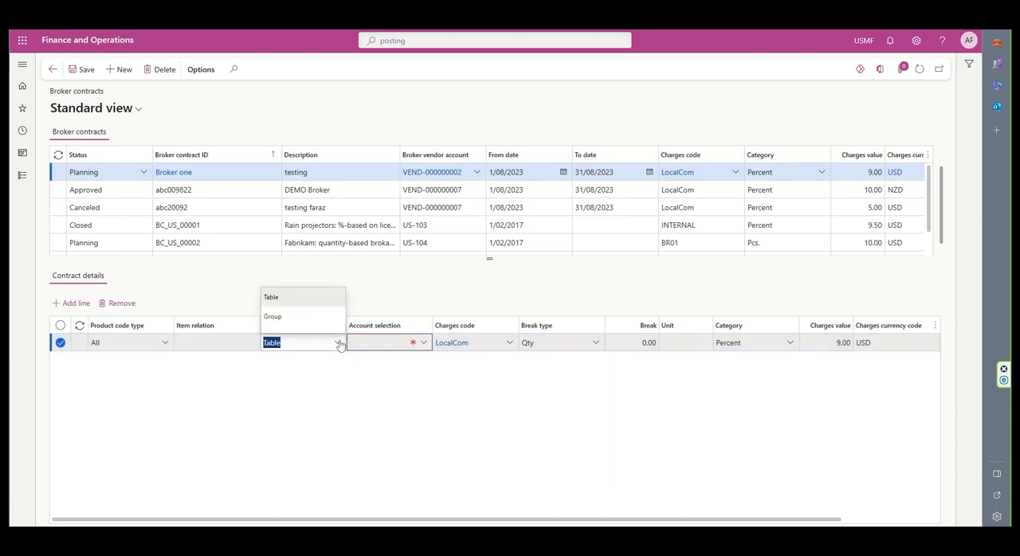
click(275, 321)
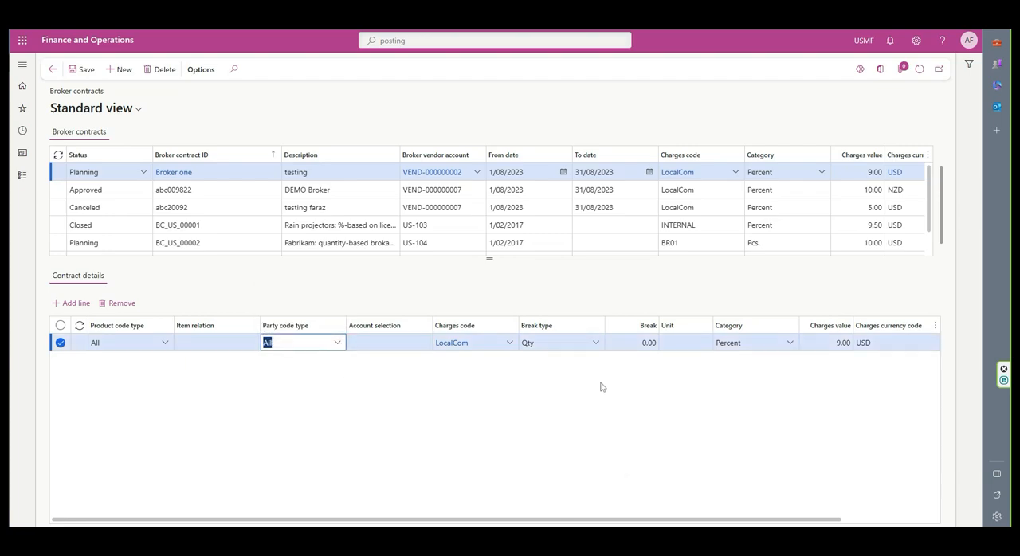
- Review the detail line's break type choices and the status choices for the Broker one contract
click(596, 348)
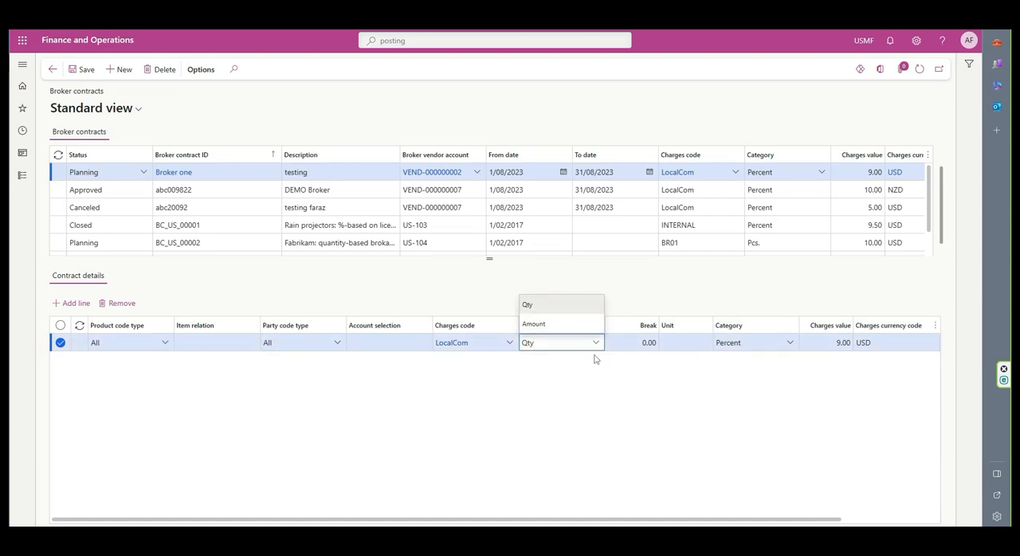
click(625, 344)
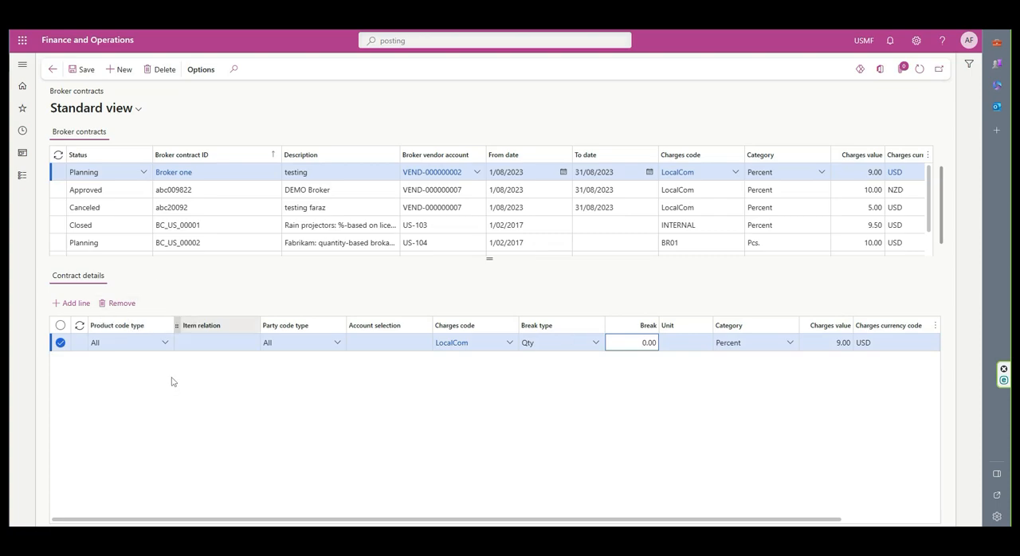
click(127, 193)
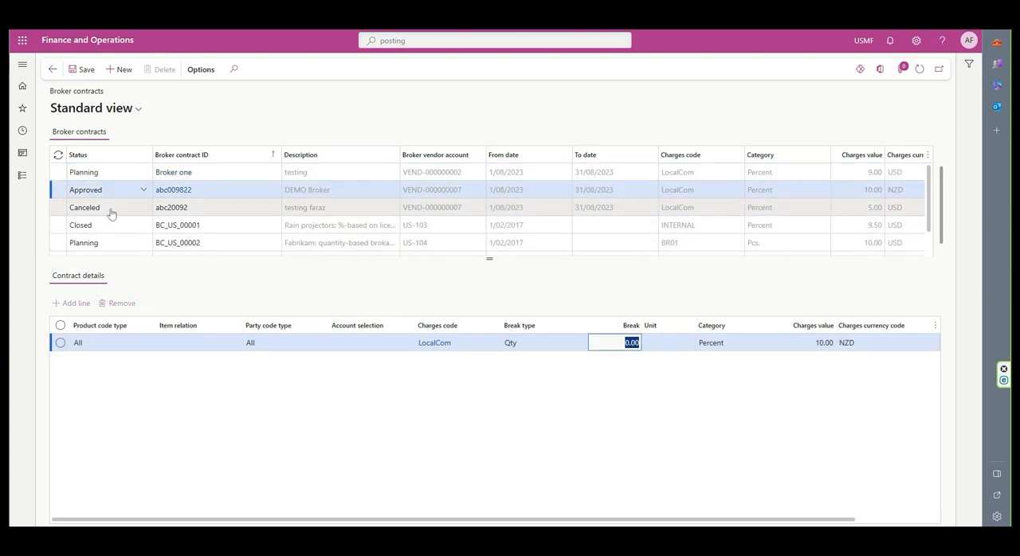
click(125, 175)
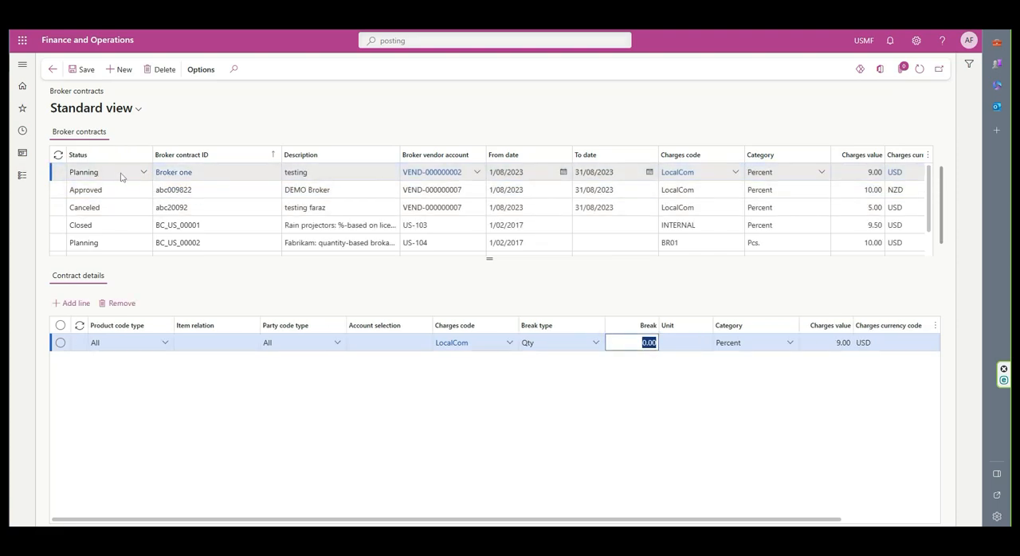
click(144, 174)
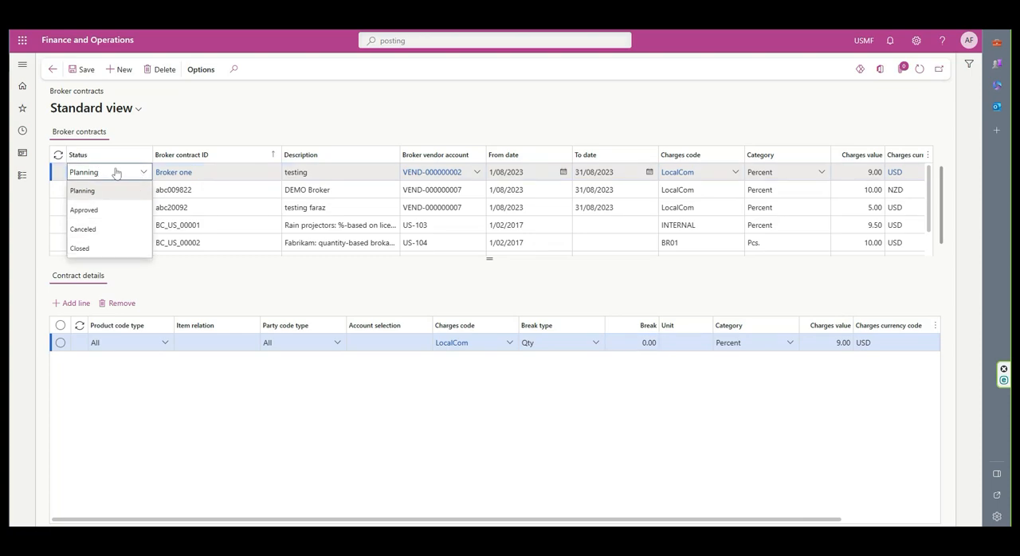
click(168, 137)
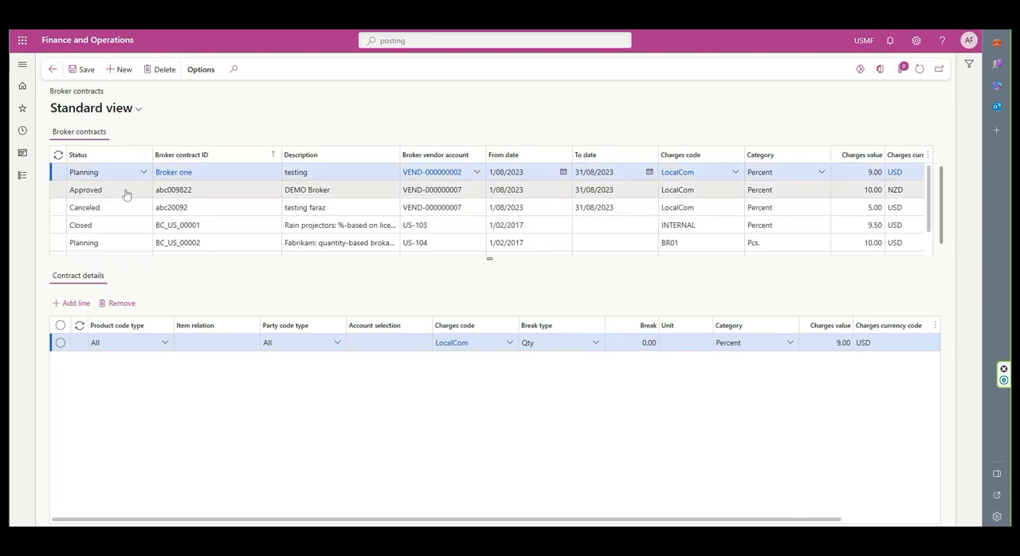
click(119, 190)
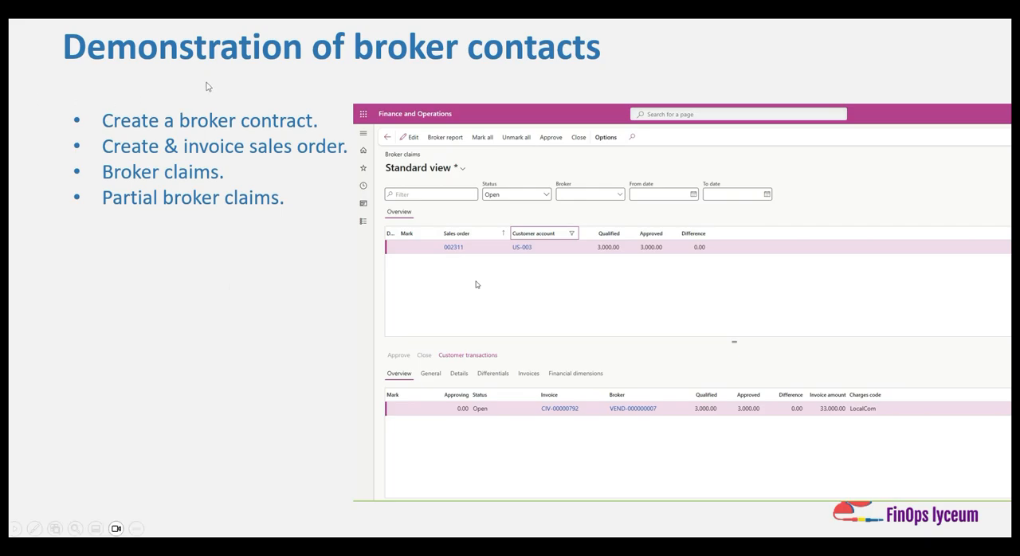
click(34, 528)
click(32, 429)
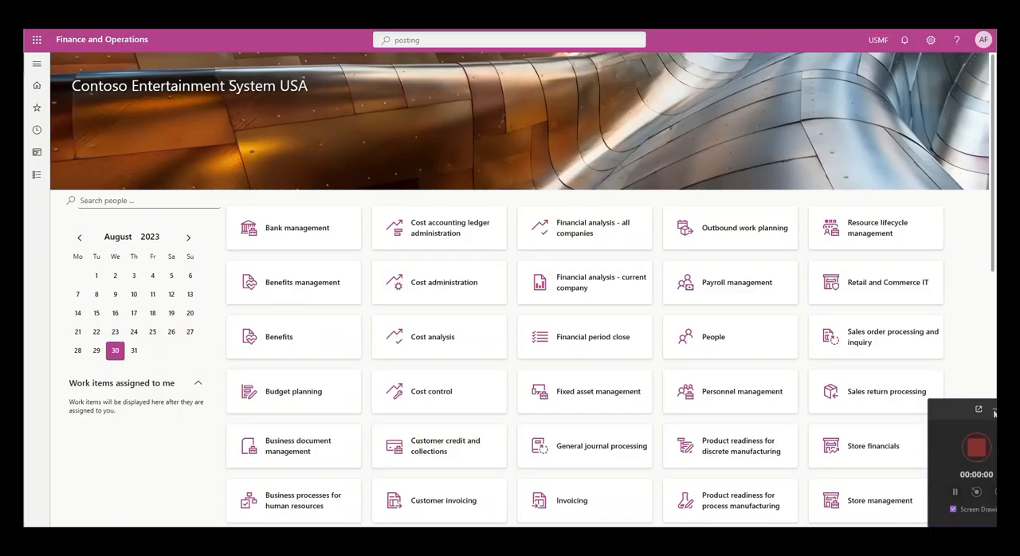
click(993, 410)
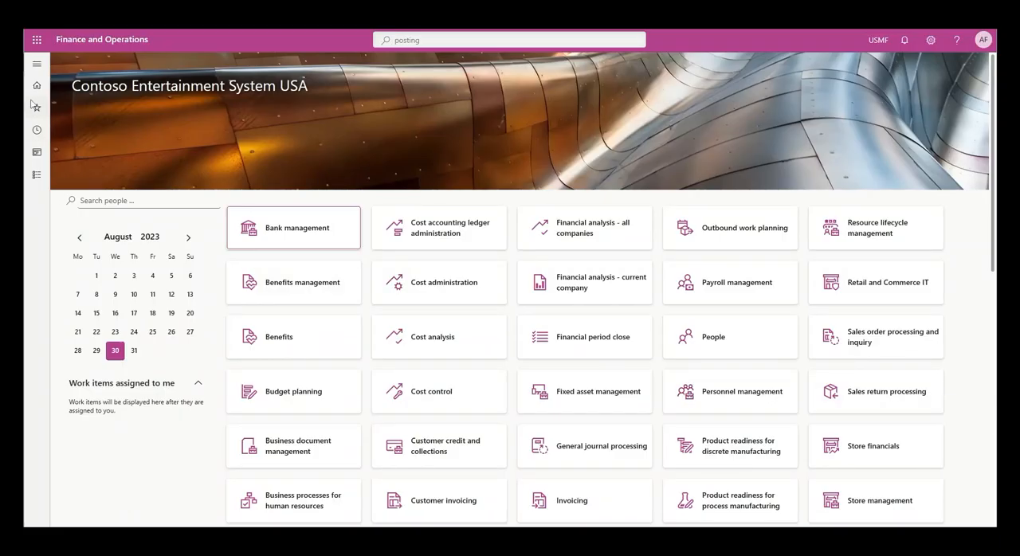
- Open the list of all sales orders in Accounts receivable
click(36, 64)
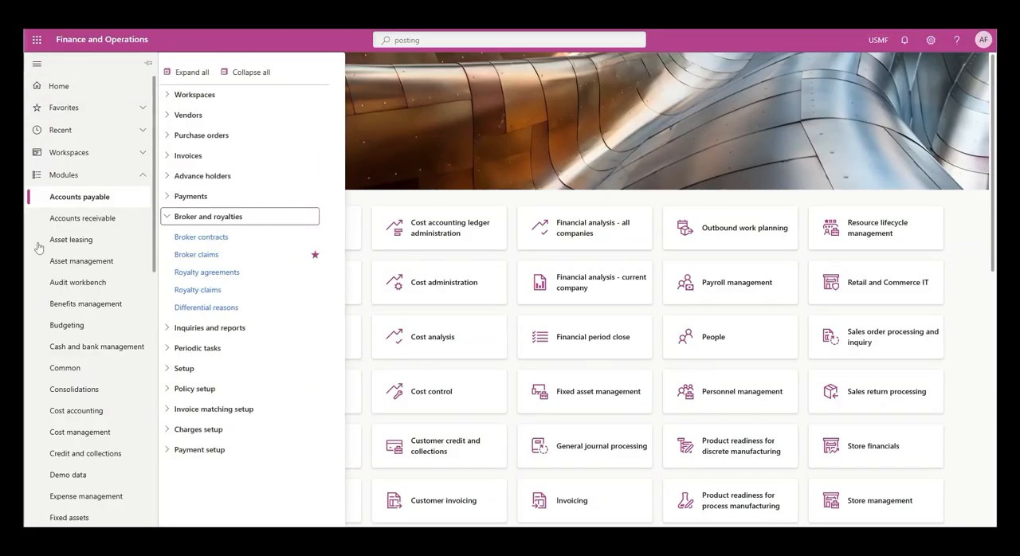
click(84, 220)
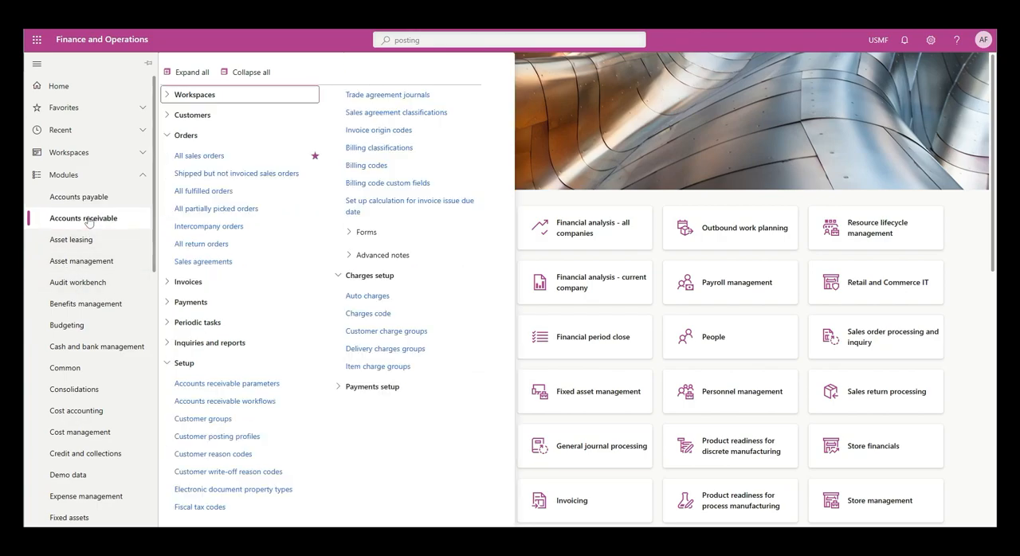
click(209, 159)
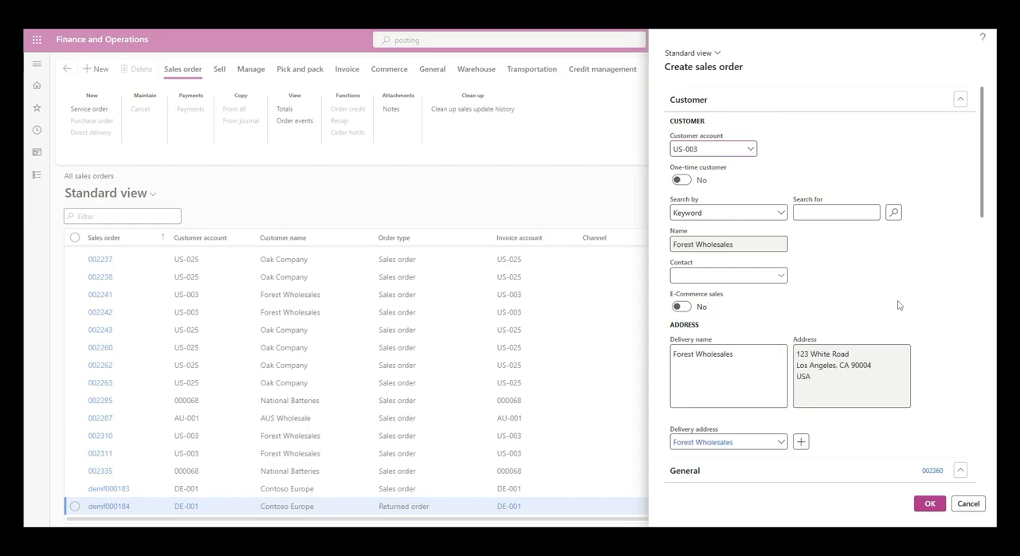
- Create a sales order for the customer Forest Wholesales, keeping the default delivery, administration and pricing details
scroll(892, 343, down, 7)
scroll(884, 348, up, 5)
scroll(880, 348, down, 4)
scroll(879, 348, up, 4)
scroll(876, 358, down, 10)
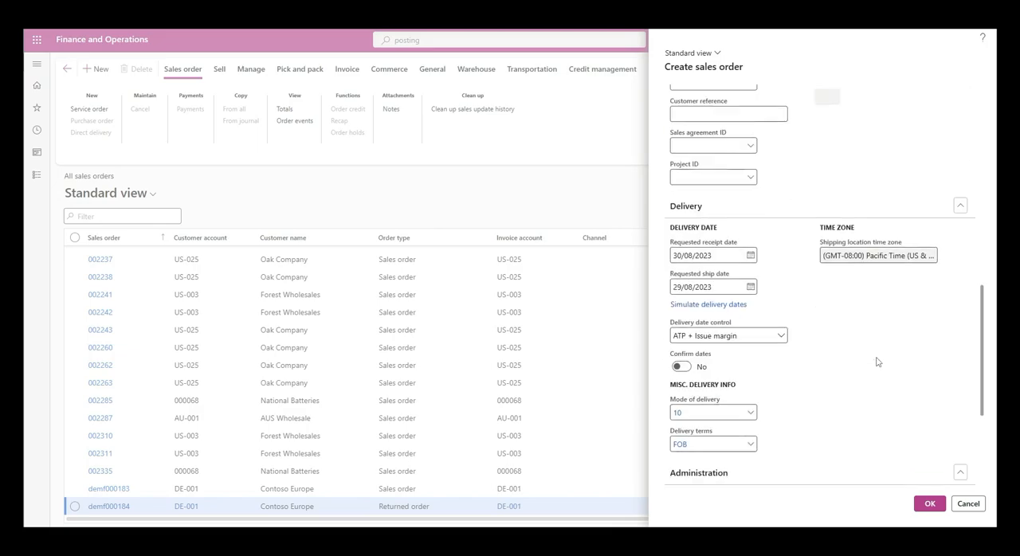
scroll(874, 372, down, 3)
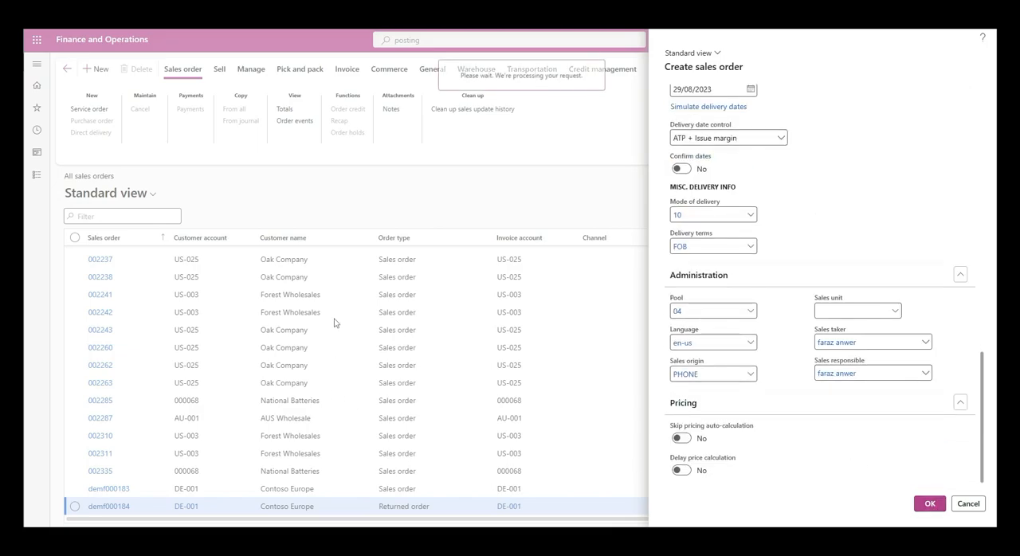
scroll(258, 331, down, 2)
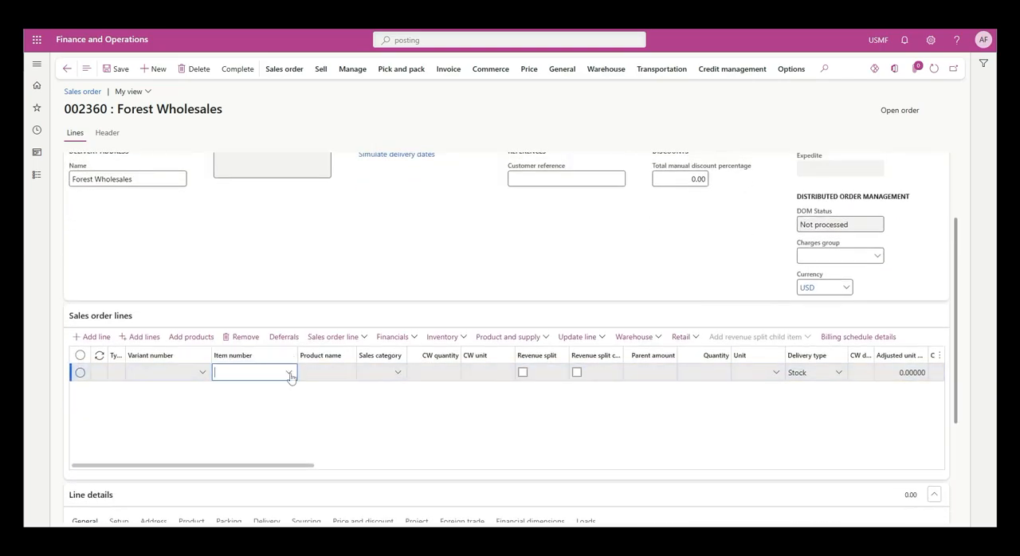
- Enter item A0001 (HDMI 6' Cables) on the sales order line and set its quantity to 5
click(288, 373)
text(d)
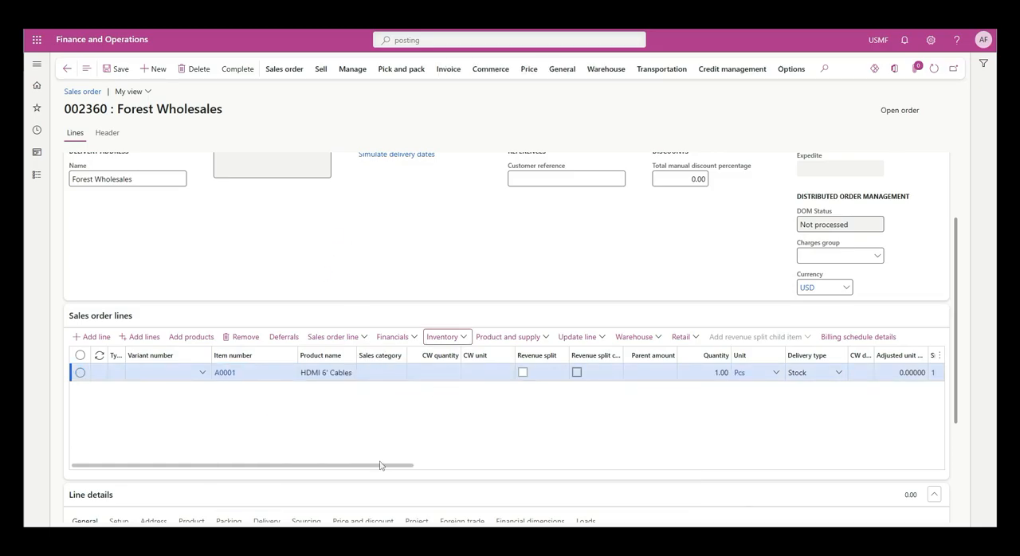
drag(379, 465, 428, 466)
click(467, 372)
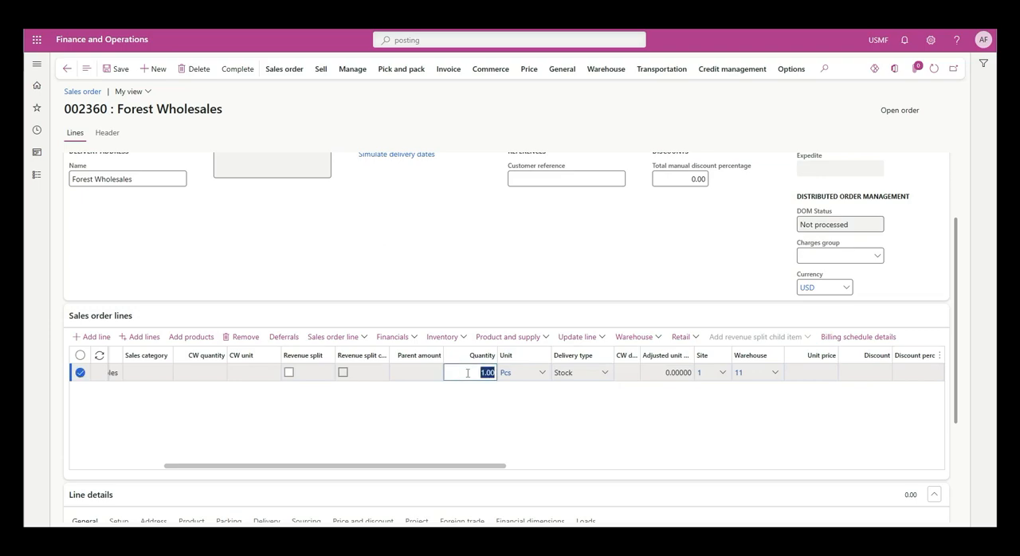
text(5)
key(Tab)
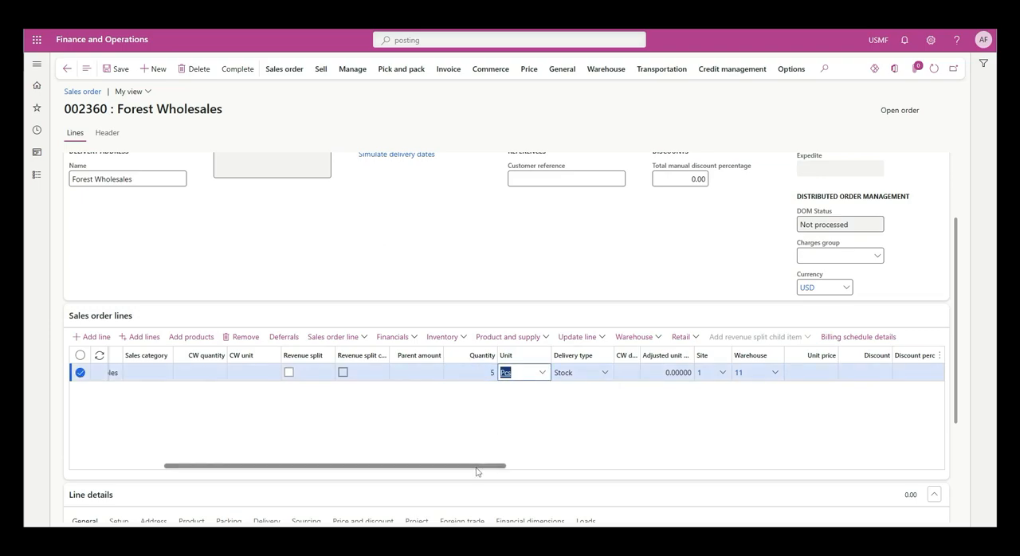
- Set the sales order line's unit price to 5000 and save the order
drag(473, 469, 593, 470)
click(562, 371)
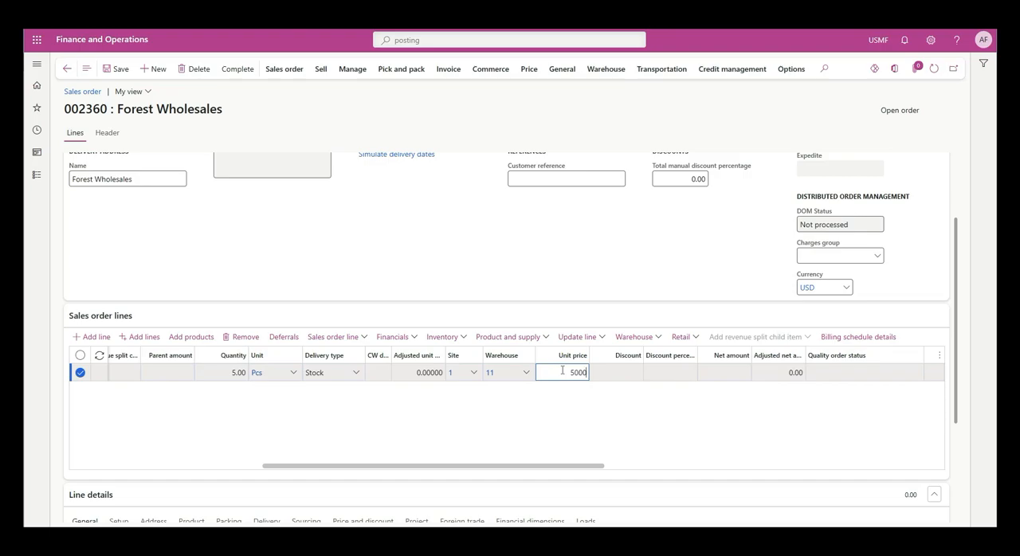
text(5000)
key(Tab)
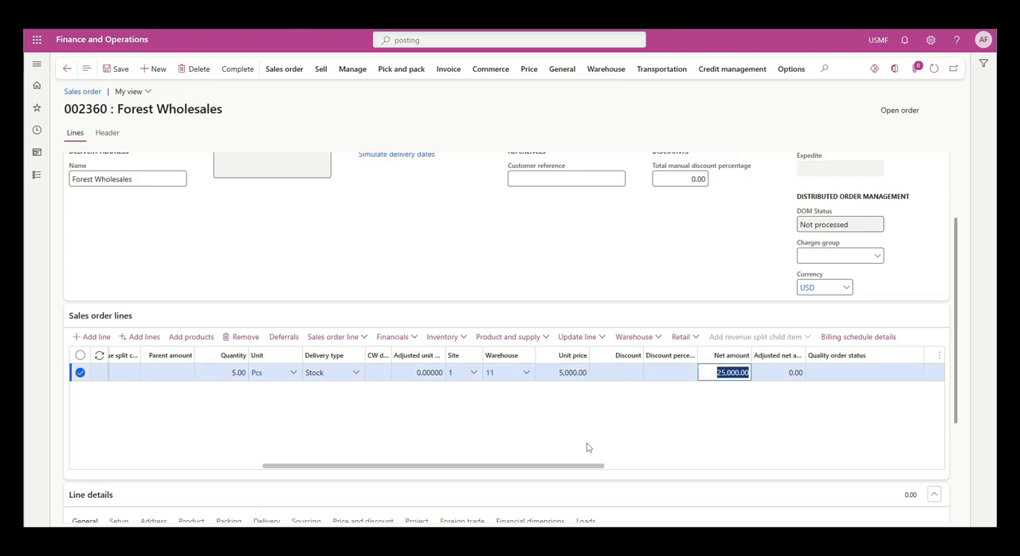
click(109, 70)
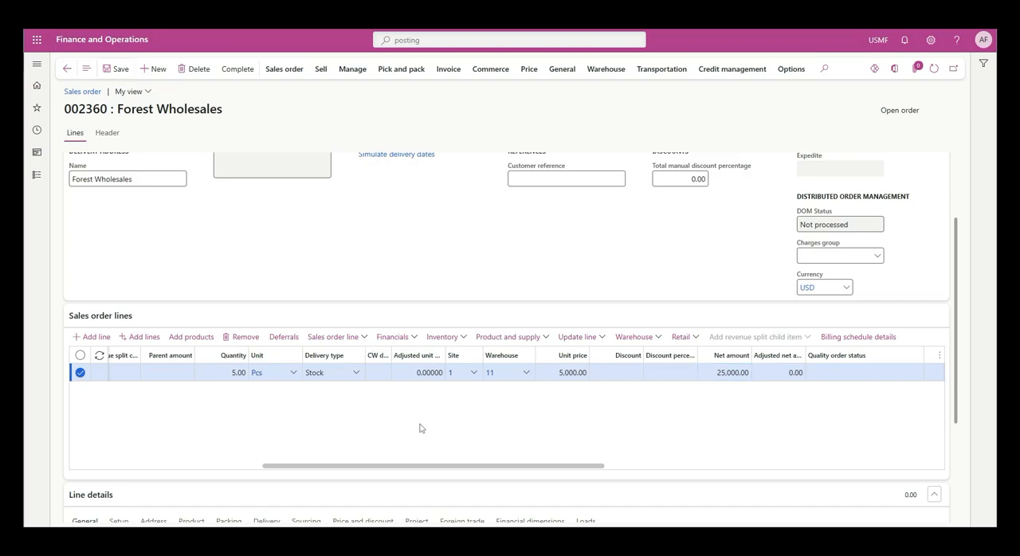
- Check the broker commissions calculated for the A0001 sales order line and return to the order
drag(467, 471, 251, 466)
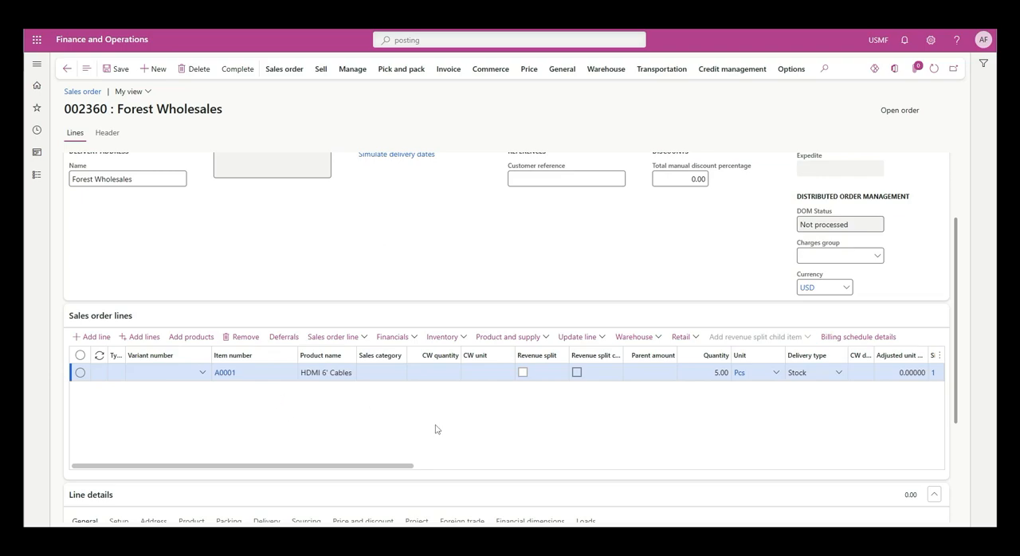
click(351, 343)
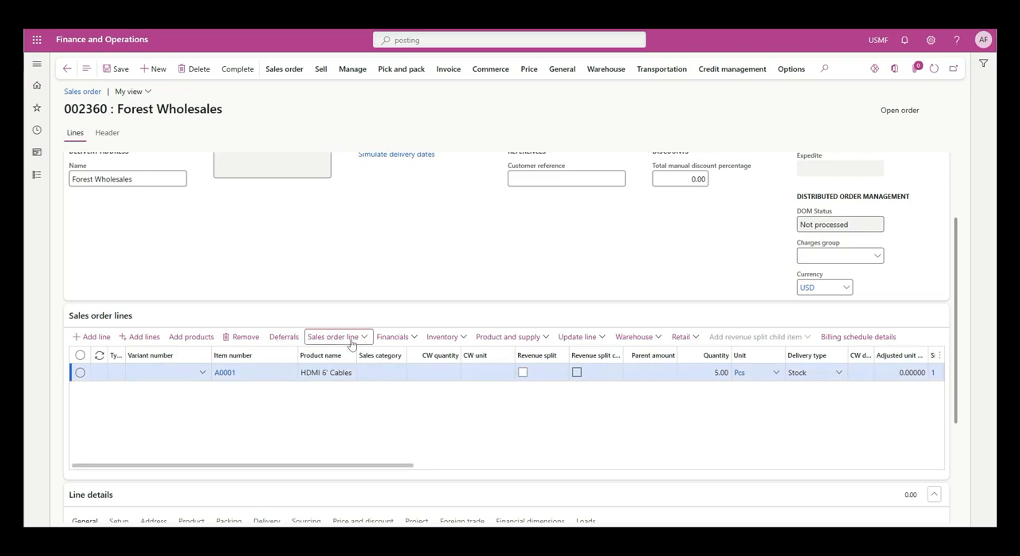
scroll(366, 199, down, 3)
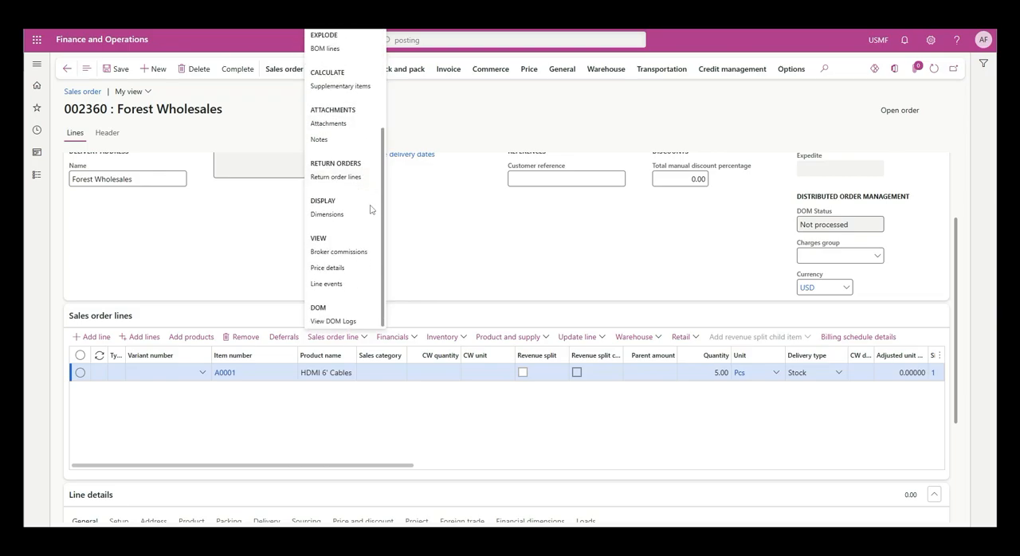
click(336, 252)
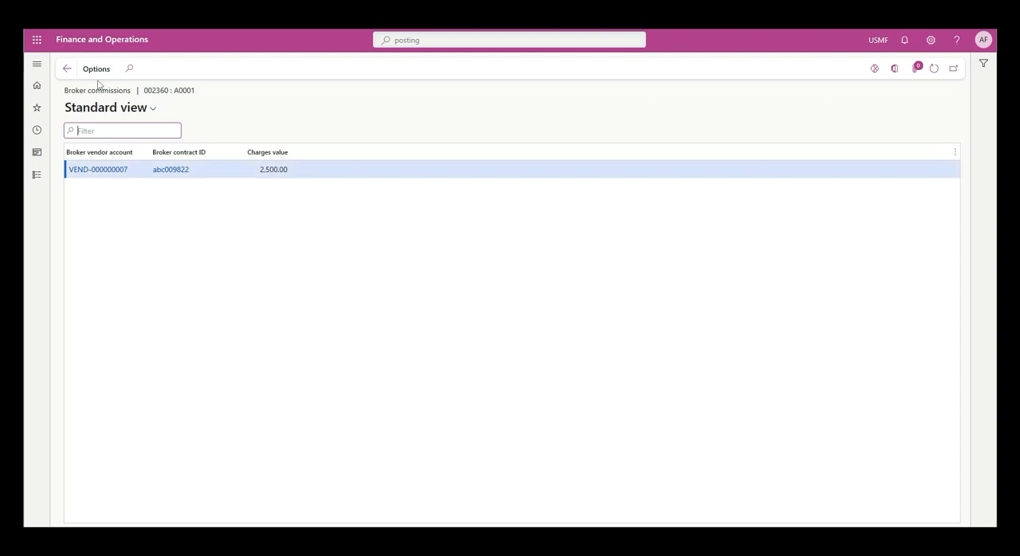
click(67, 70)
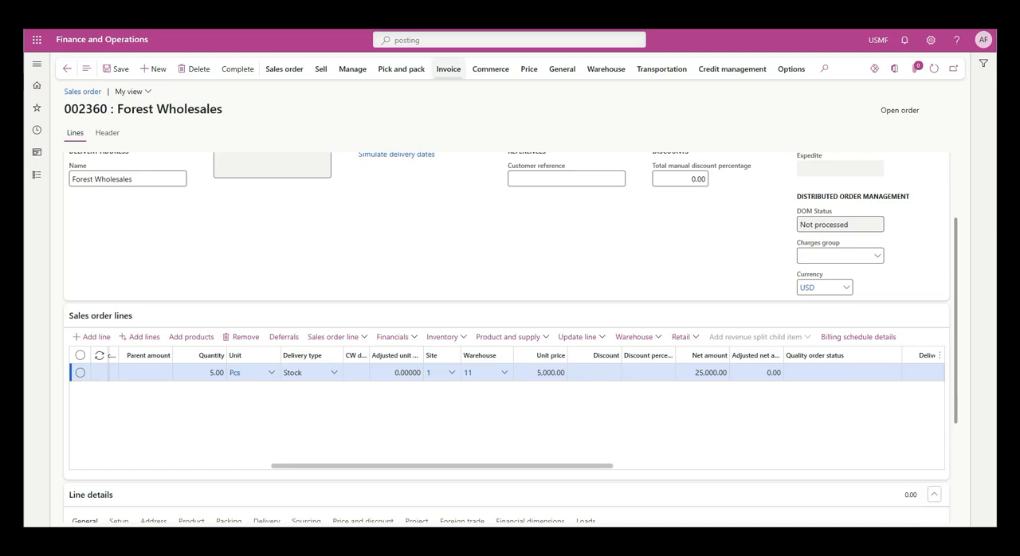
- Generate and post the invoice for the Forest Wholesales sales order
click(448, 70)
click(373, 70)
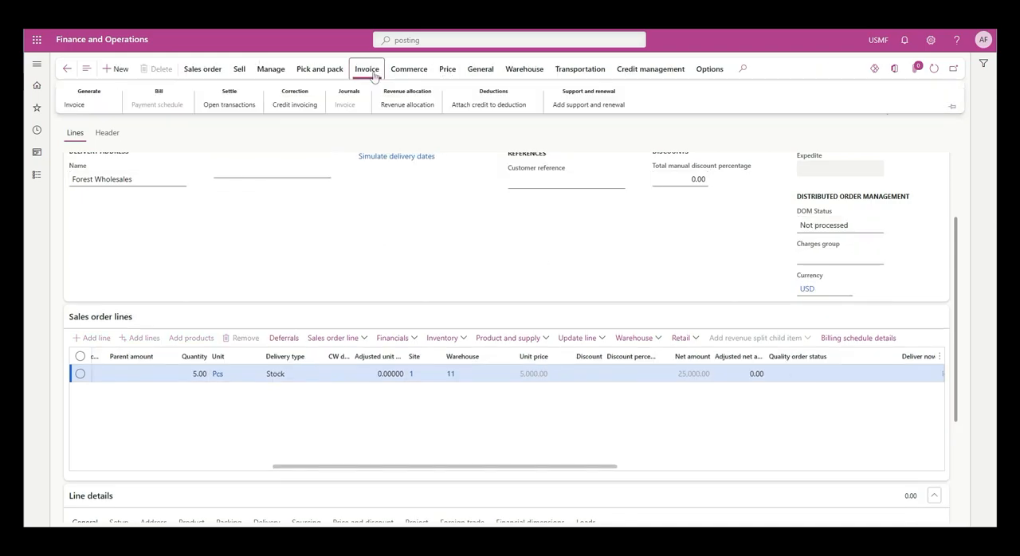
click(73, 107)
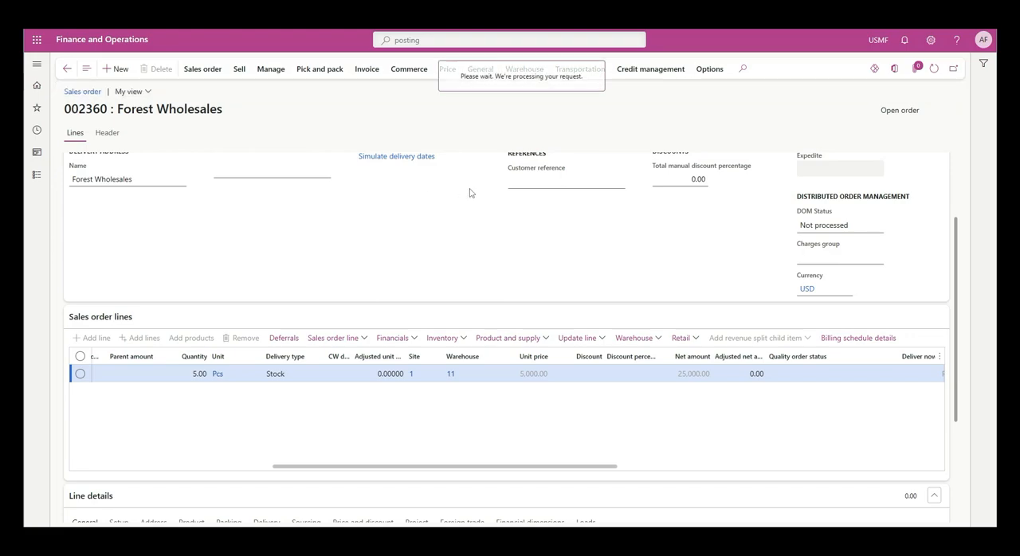
scroll(531, 348, down, 10)
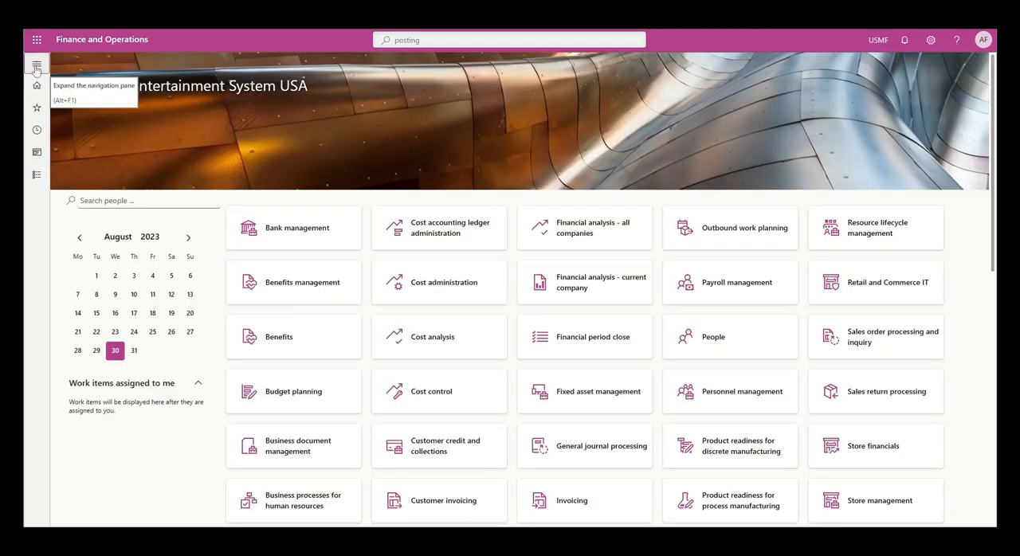
- Open the broker claims in Accounts payable and filter them to the Forest Wholesales customer account
click(36, 67)
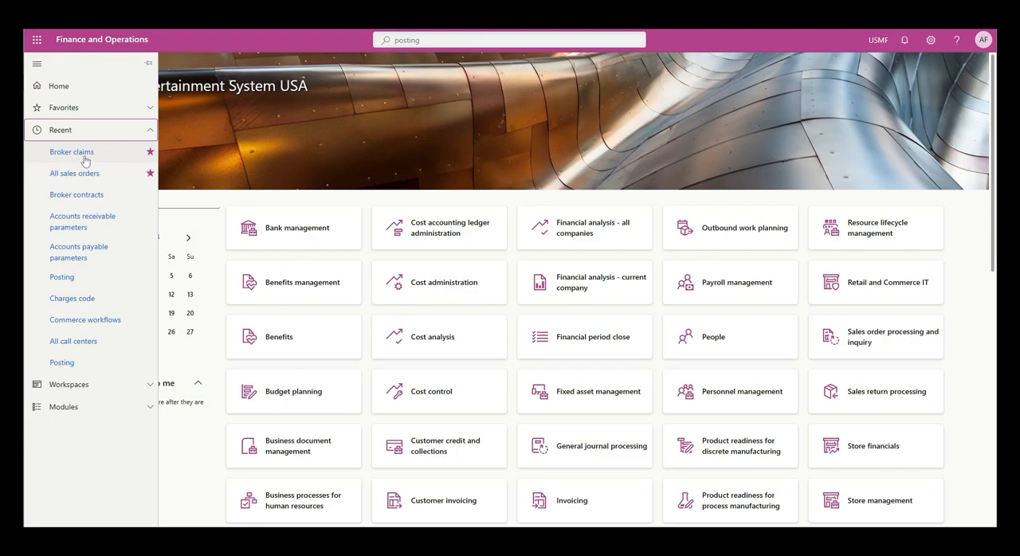
click(76, 132)
click(79, 175)
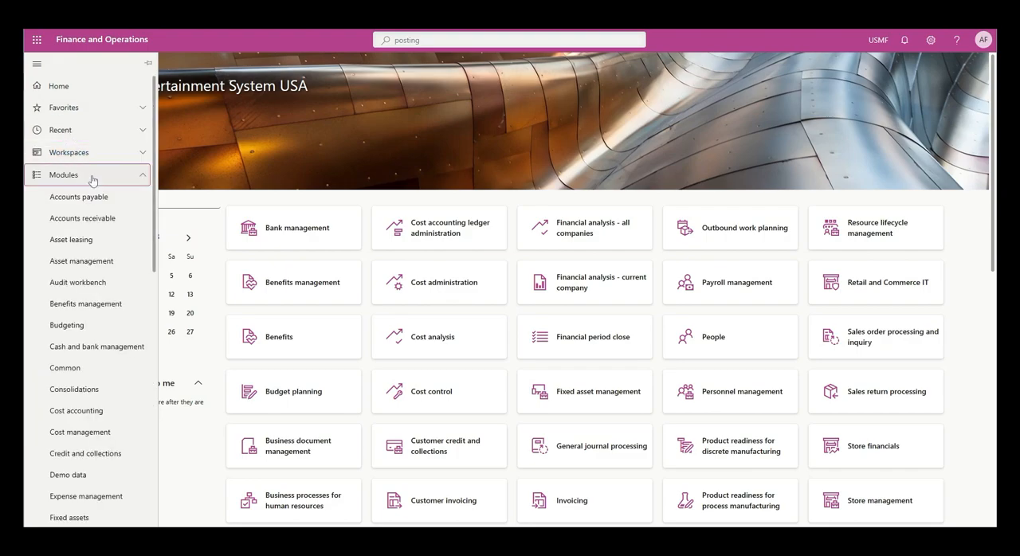
click(76, 198)
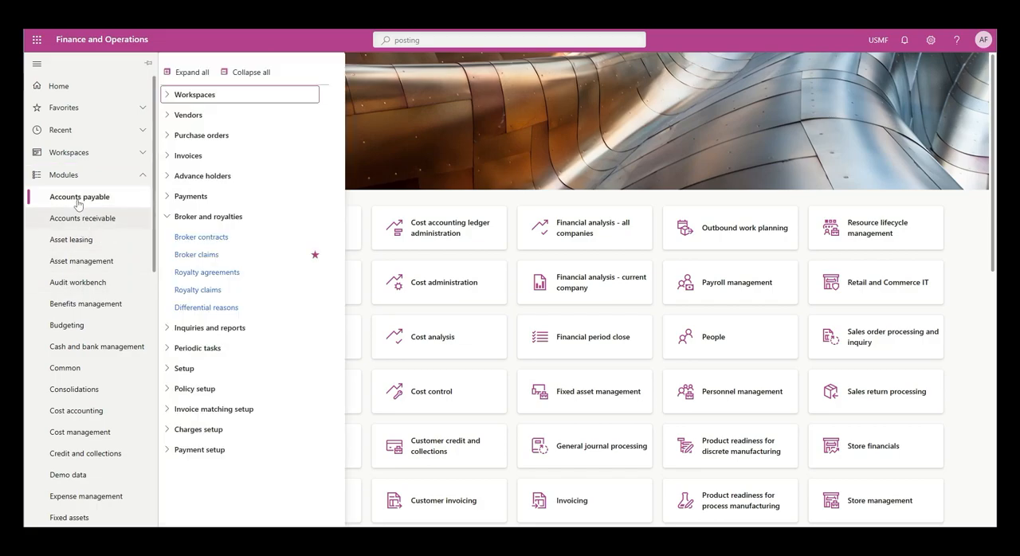
click(191, 256)
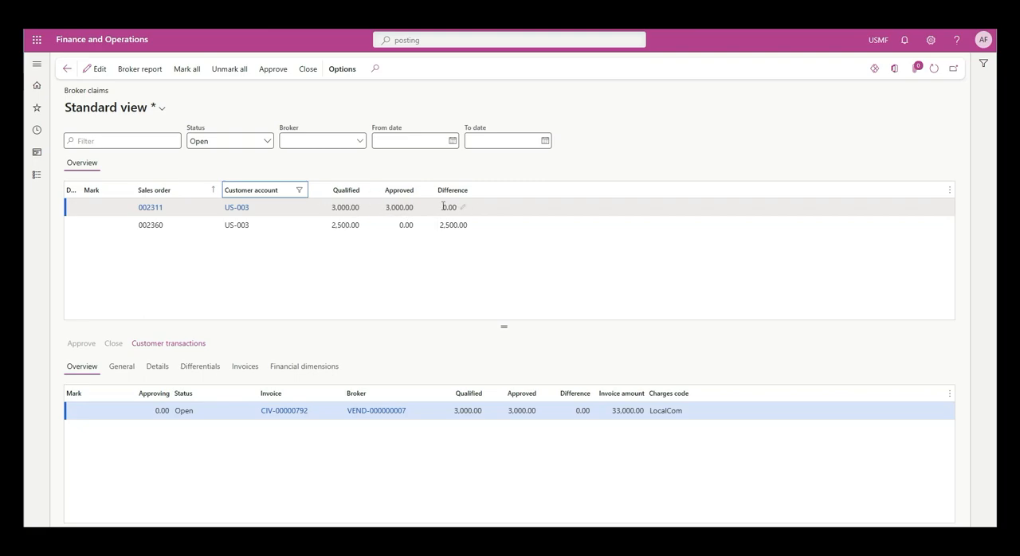
- Mark the fully approved 3,000.00 broker claim for Forest Wholesales and close it
click(95, 68)
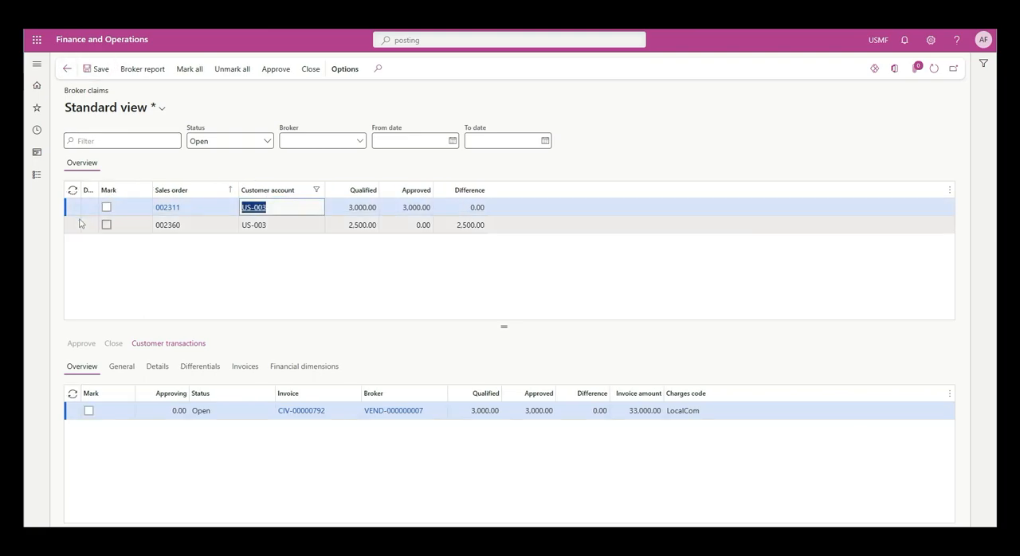
click(107, 208)
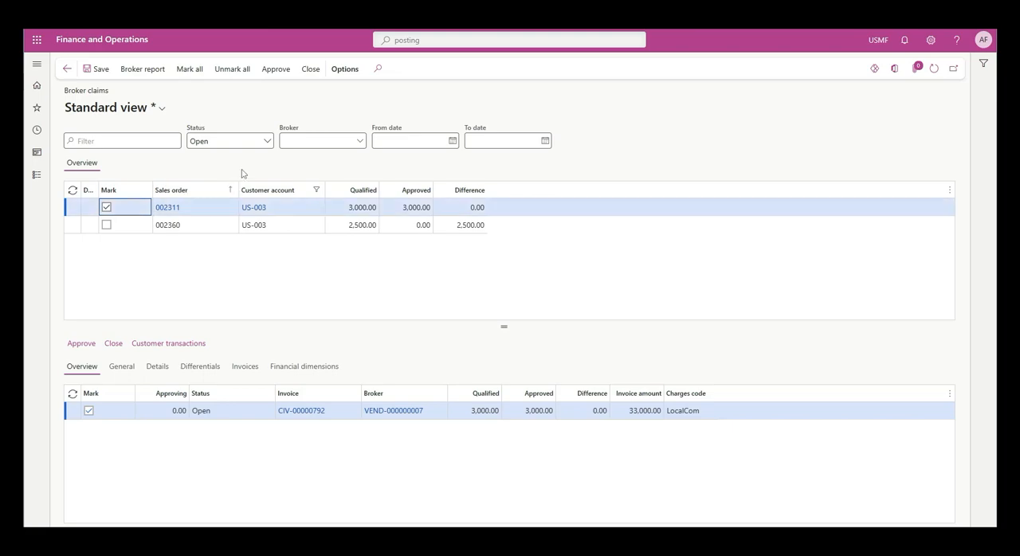
click(283, 74)
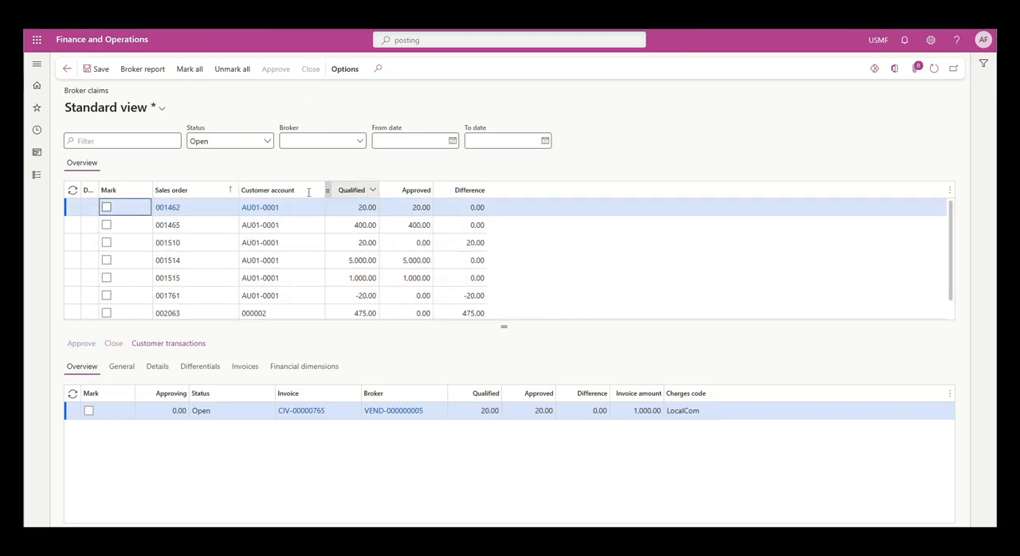
- Reapply the Forest Wholesales customer account filter to the claims and mark the 2,500.00 broker claim
click(316, 190)
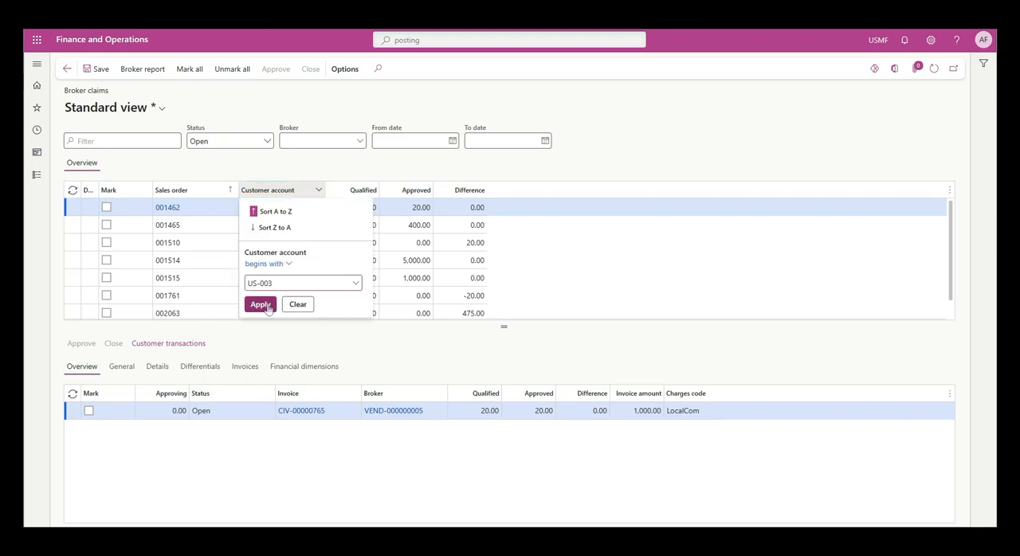
click(266, 306)
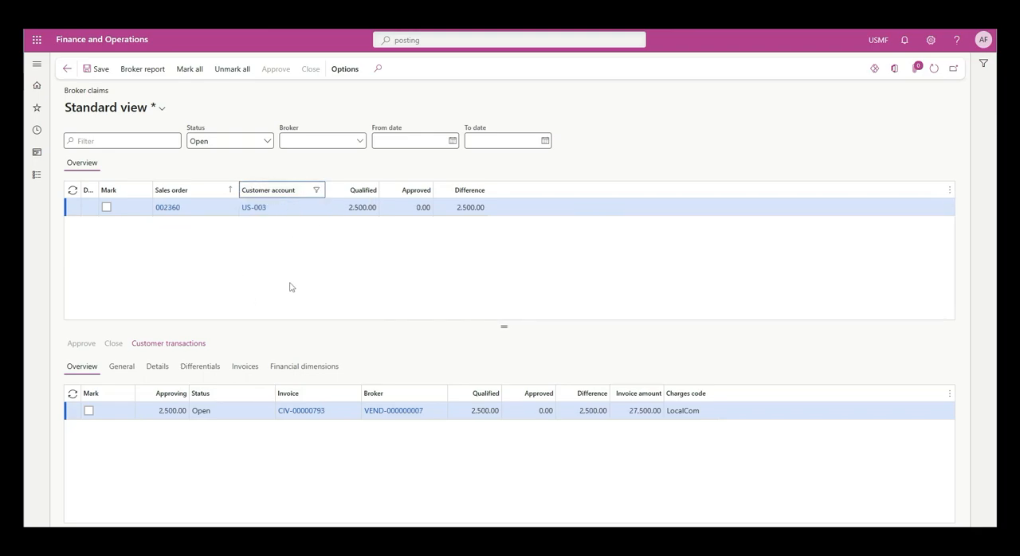
click(107, 208)
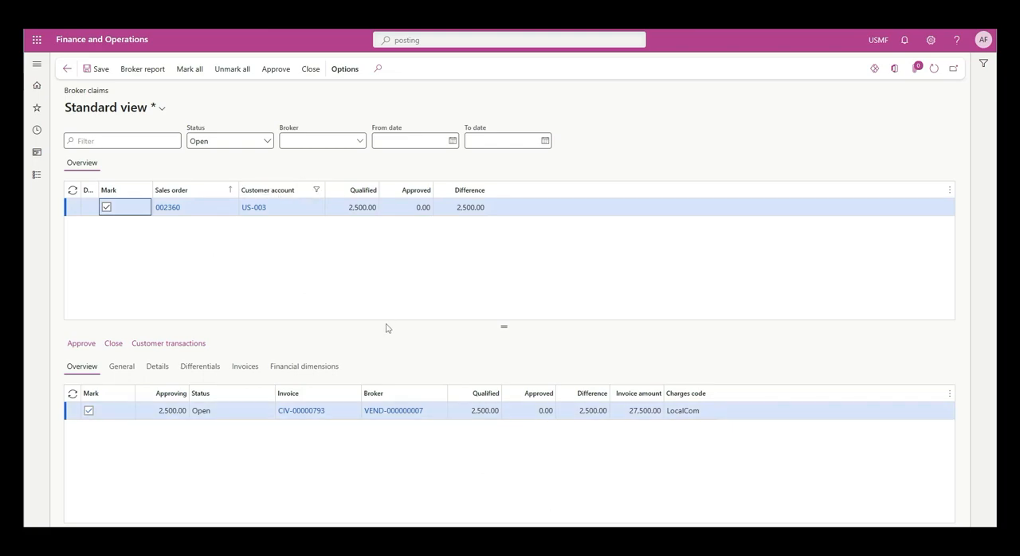
- Try a partial approving amount of 500 on the marked claim line, and set it back to 2,500
click(151, 415)
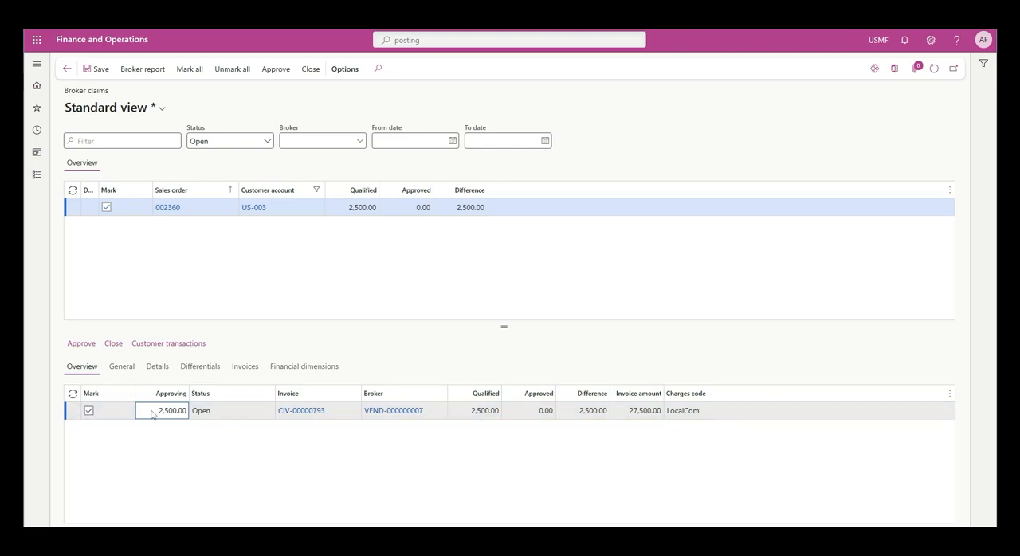
drag(157, 410, 193, 424)
text(500)
click(158, 461)
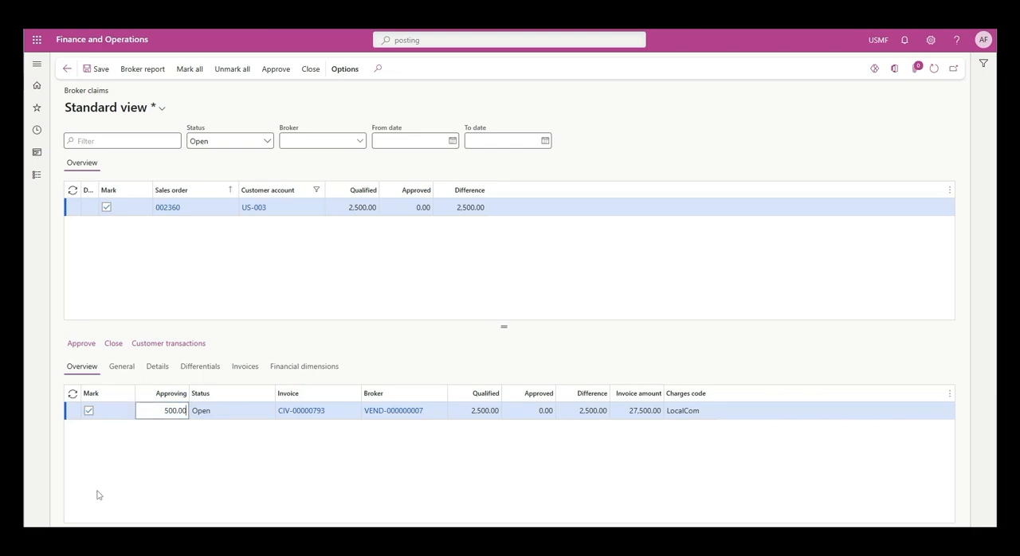
click(156, 411)
drag(140, 410, 210, 411)
text(2,)
text(500)
click(229, 283)
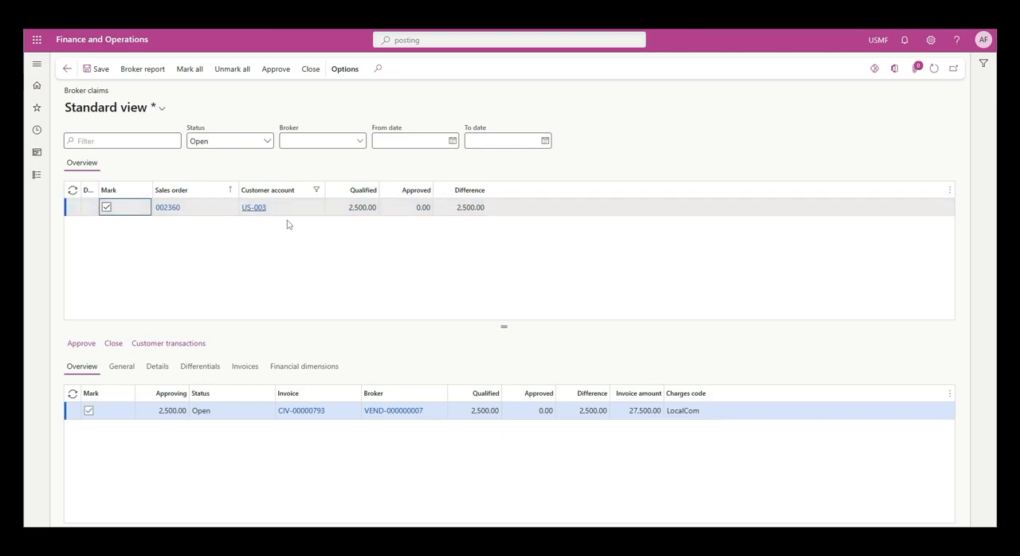
- Approve the marked 2,500.00 broker claim with the invoice document date 30/08/2023
click(270, 71)
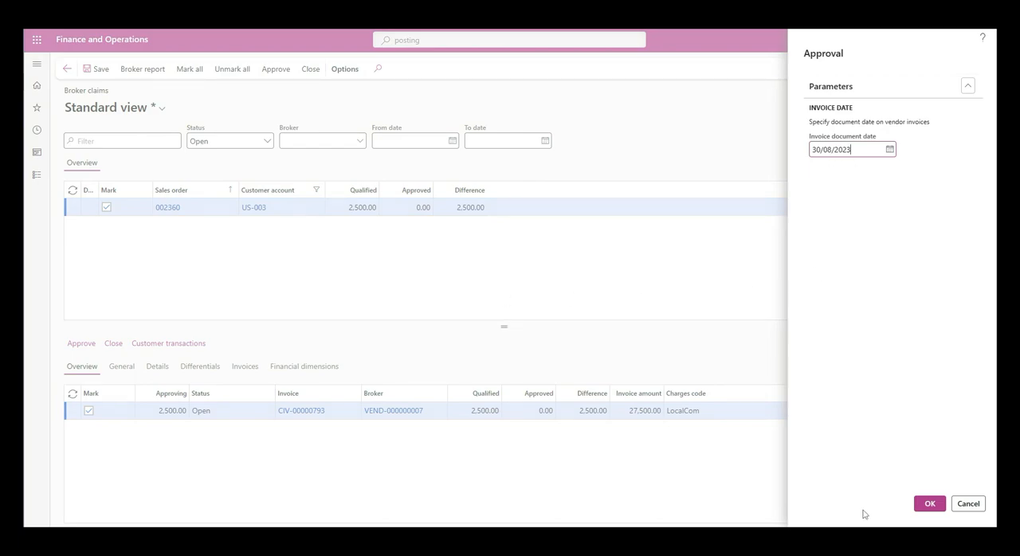
click(927, 501)
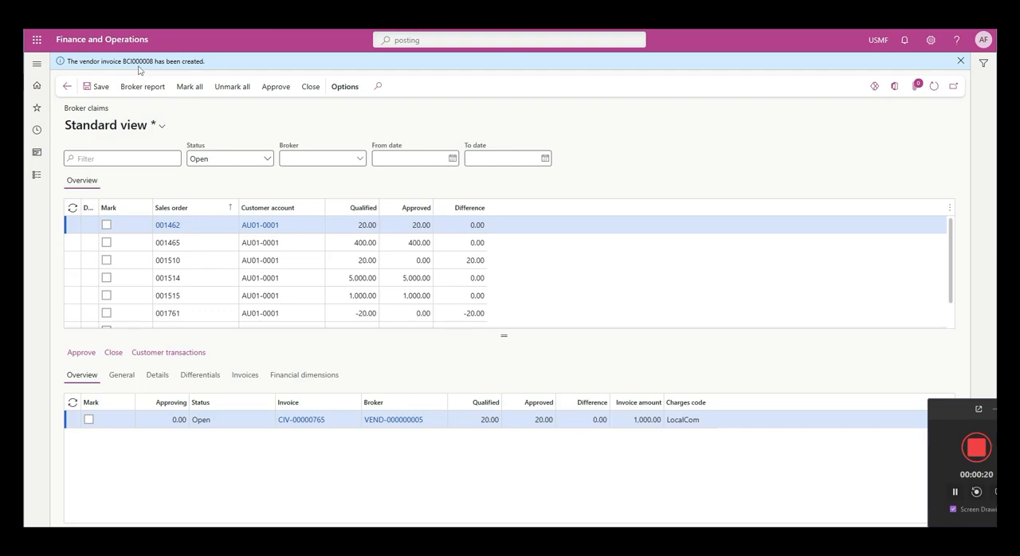
- Check the open vendor invoices for the new 30/08/2023 broker invoice and view its voucher transactions
click(67, 86)
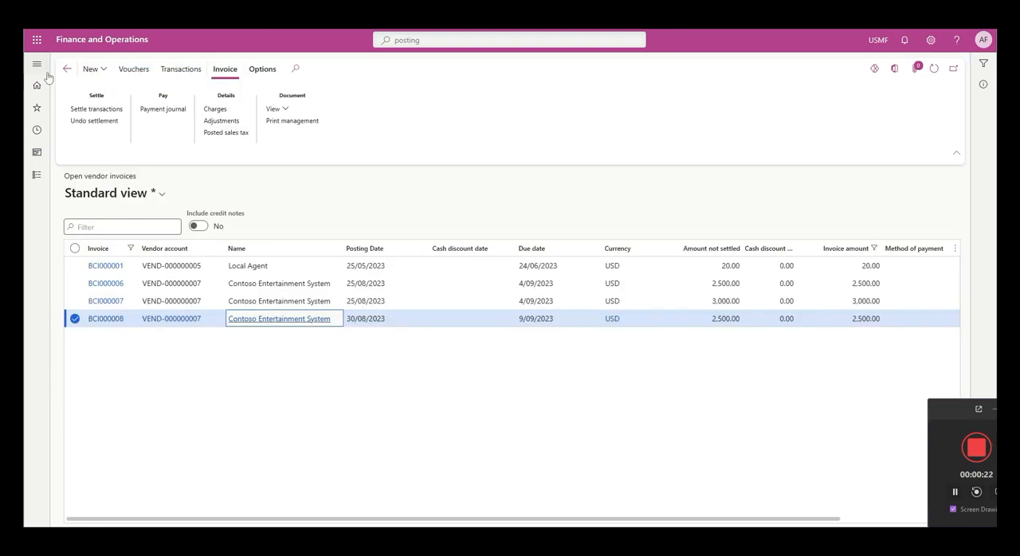
click(37, 63)
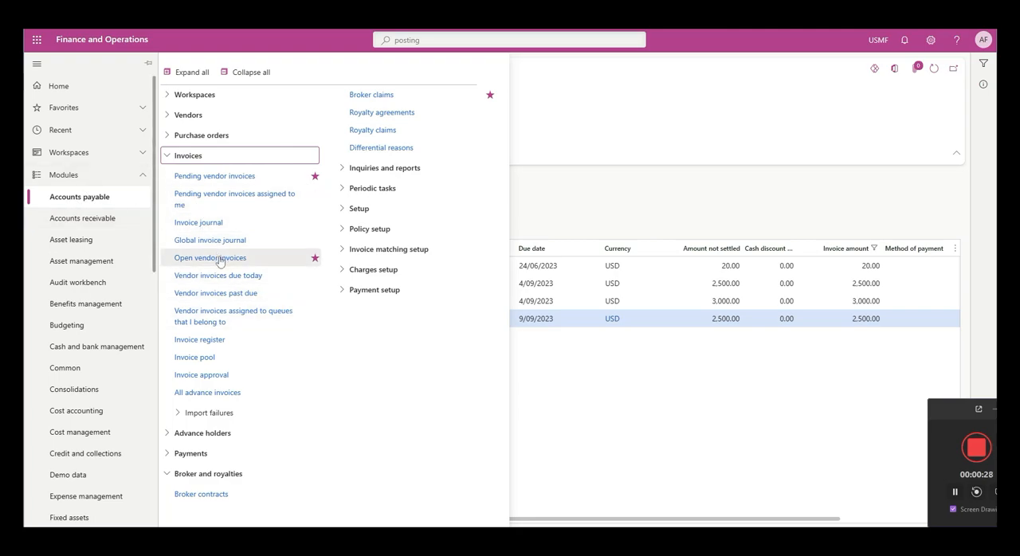
click(658, 434)
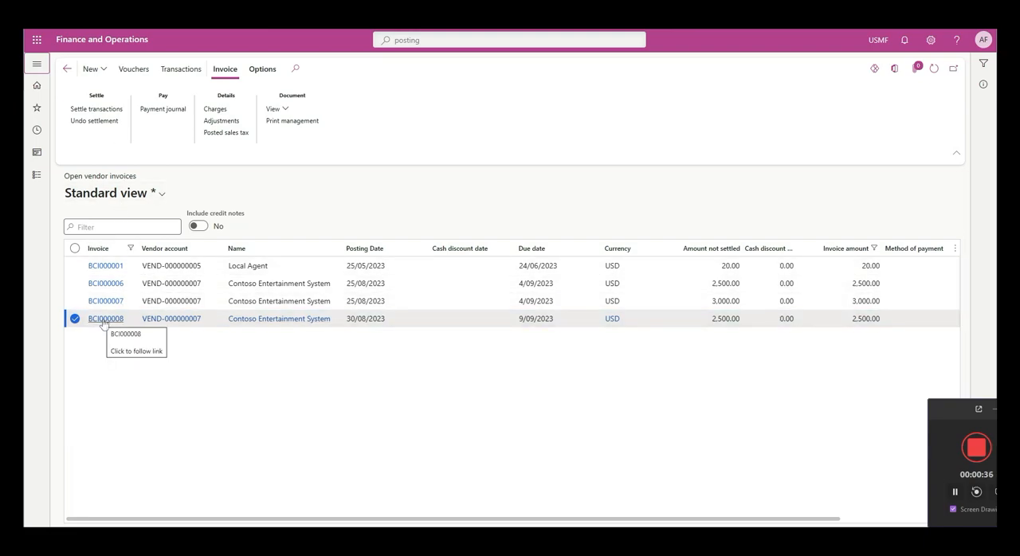
click(134, 70)
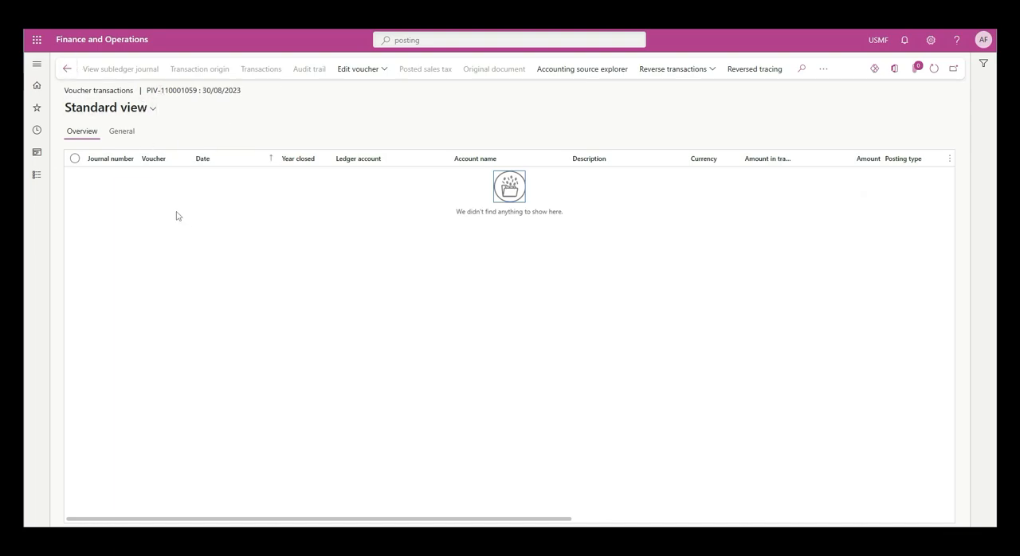
click(67, 69)
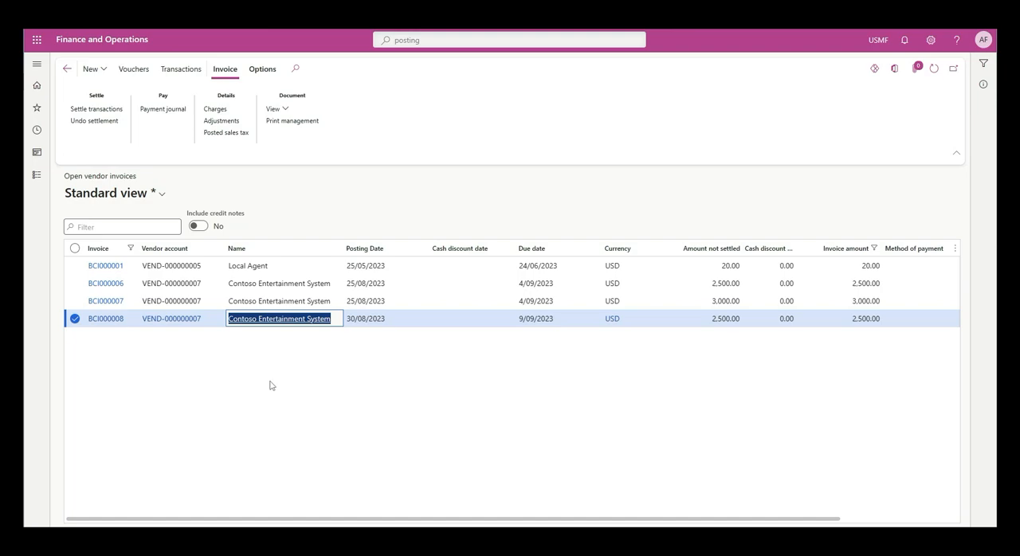
- Set the approving amount of the 1,200.00 broker claim to 200, and approve it with the invoice document date 30/08/2023
click(23, 60)
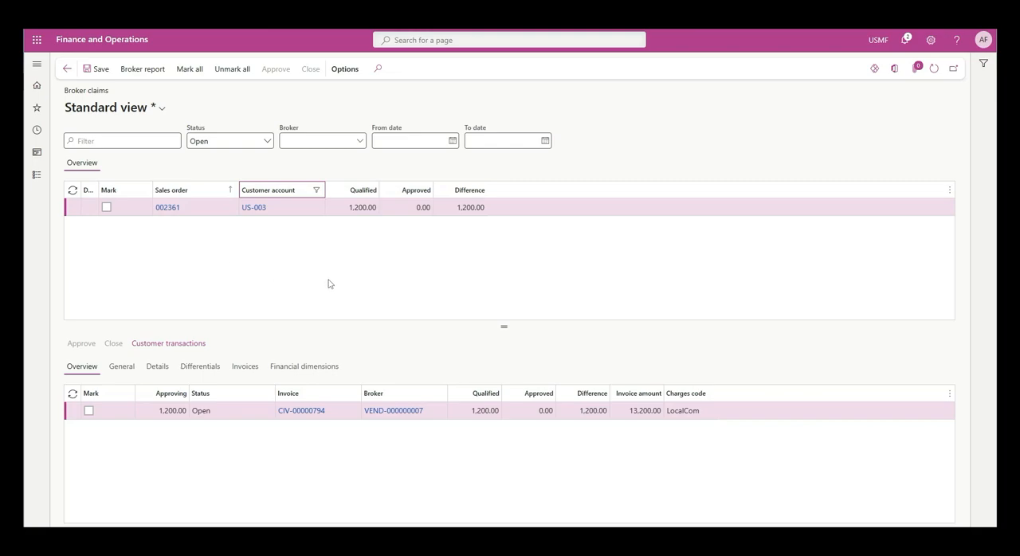
click(337, 207)
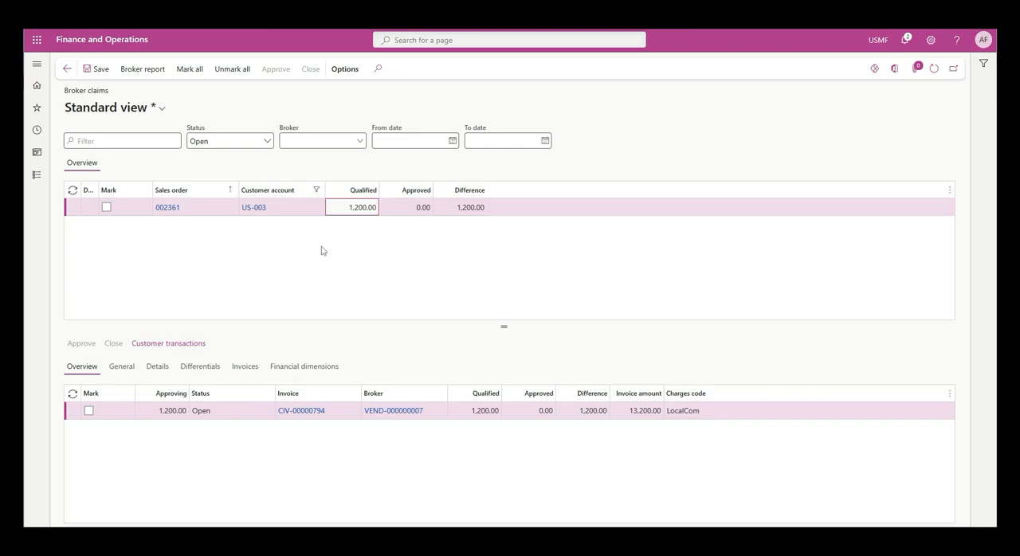
click(167, 411)
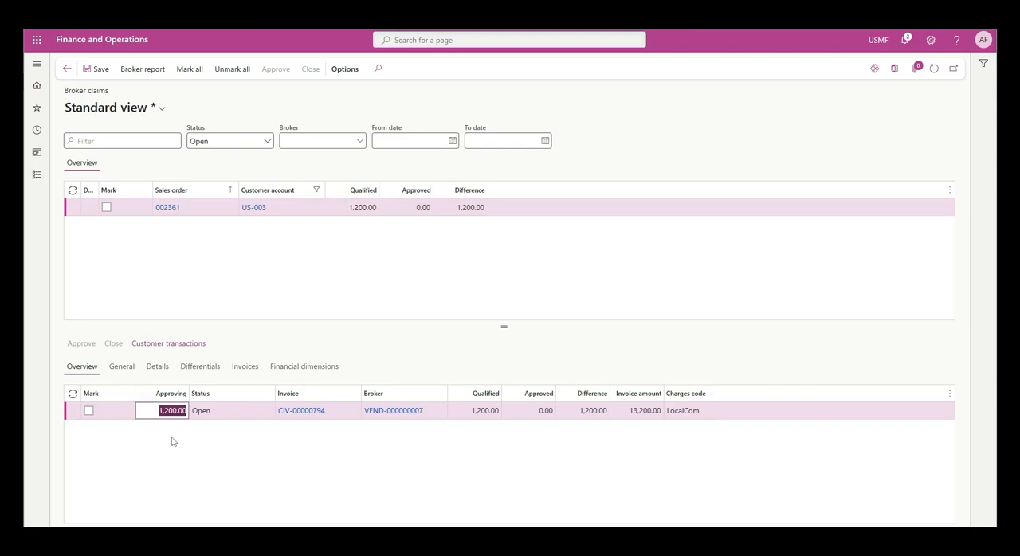
text(20)
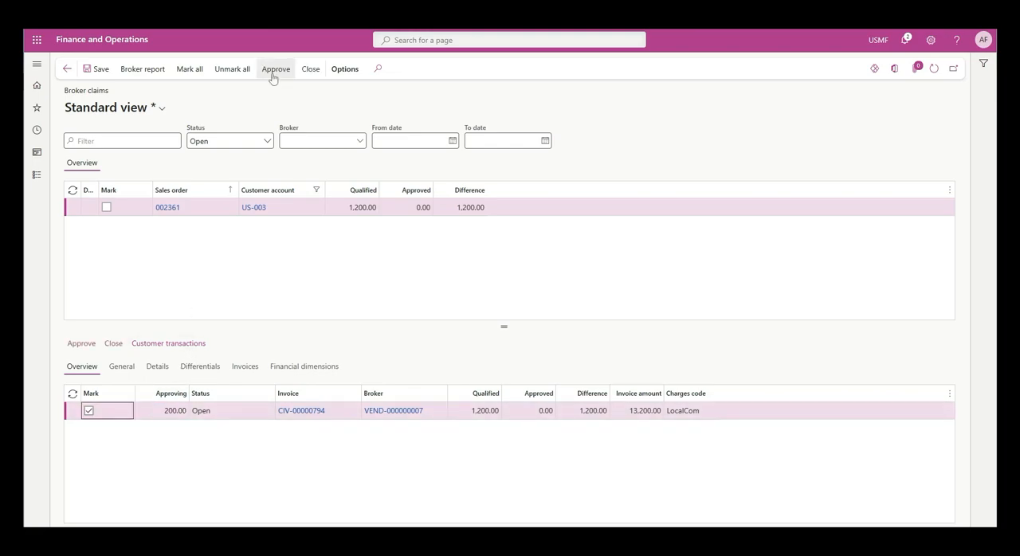
click(273, 72)
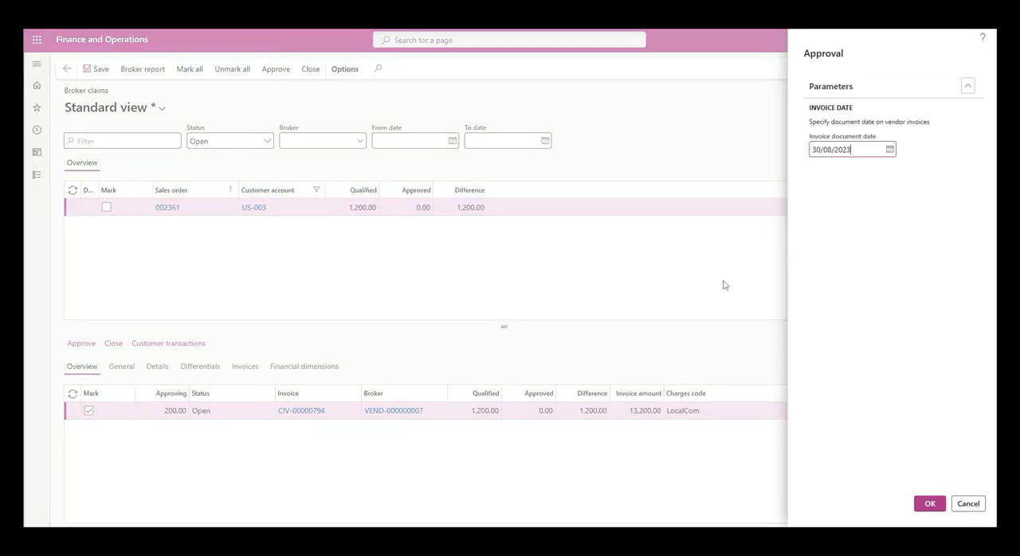
click(929, 503)
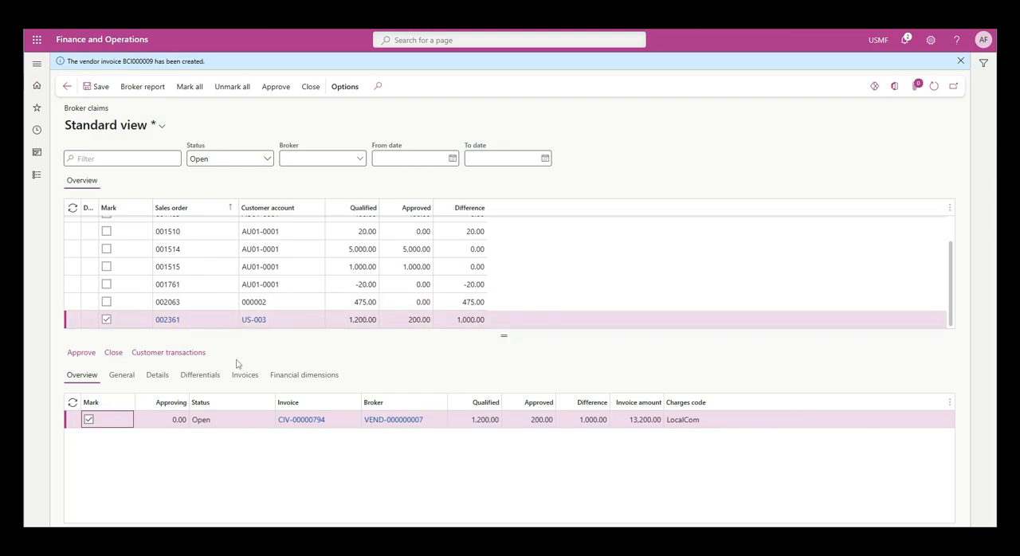
- Try to close the partly approved broker claim, and open the Differential reasons setup in Accounts payable
click(311, 88)
click(890, 136)
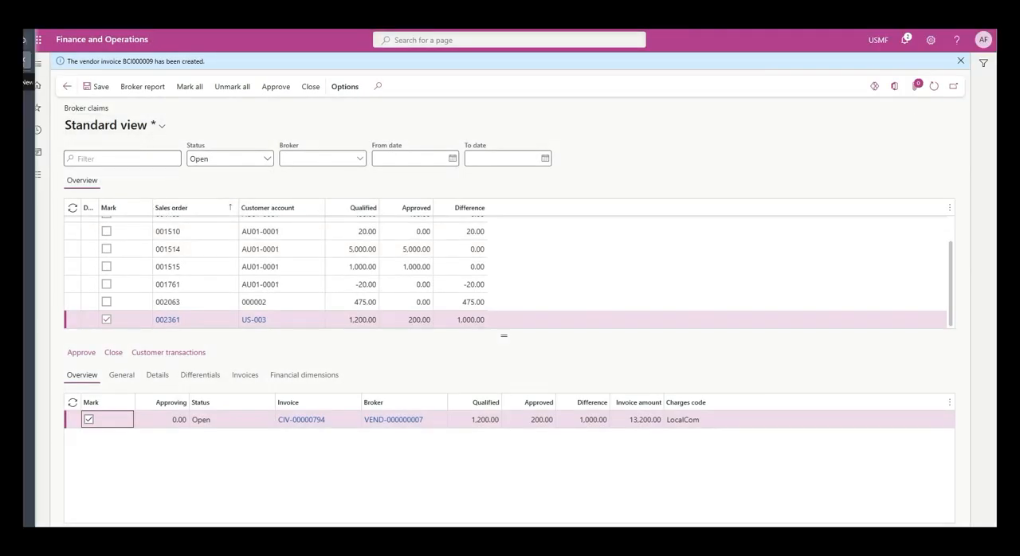
click(36, 67)
click(83, 133)
click(92, 178)
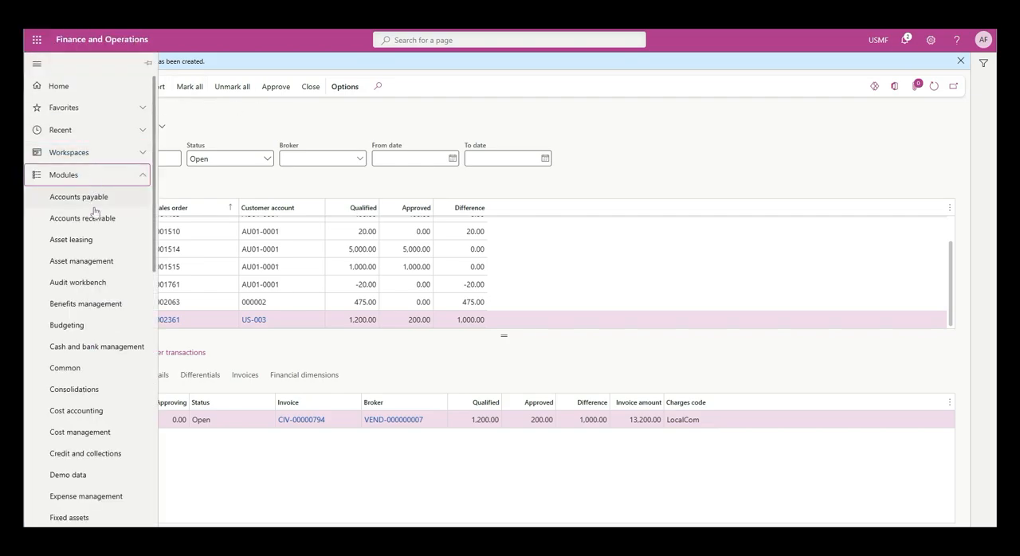
click(86, 198)
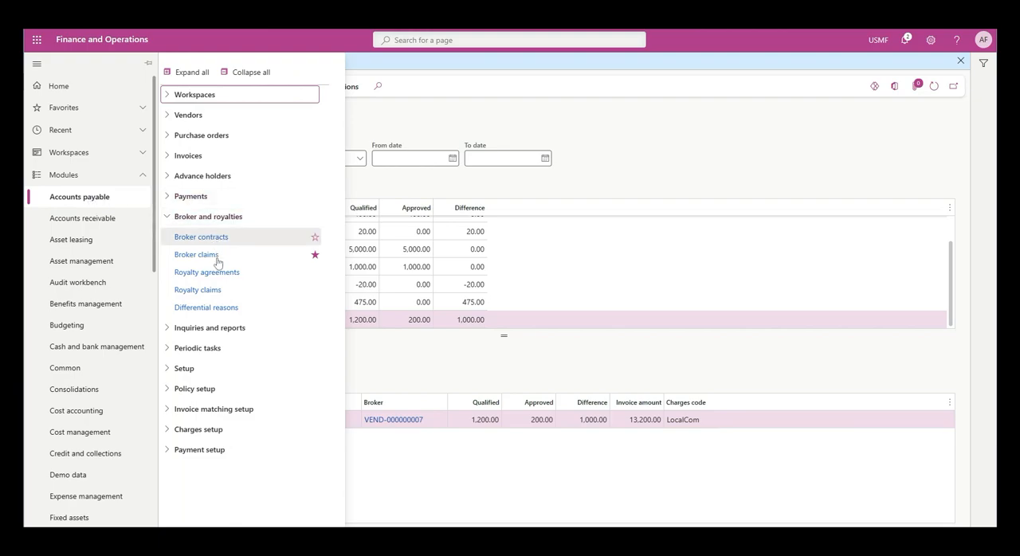
click(190, 310)
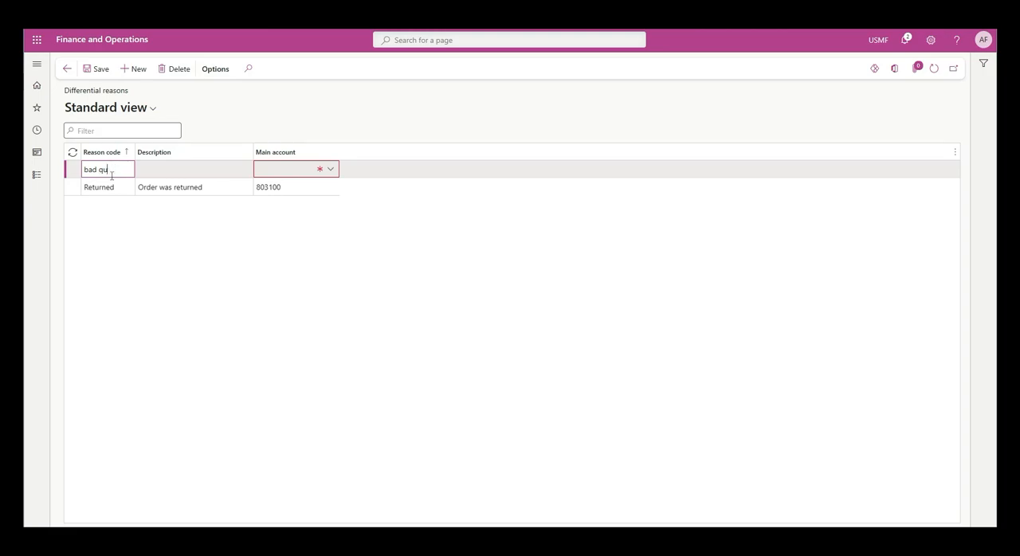
- Enter Damage as the reason code of a new differential reason and start filling in its description
text(amage)
double_click(111, 170)
click(173, 169)
text(US-003)
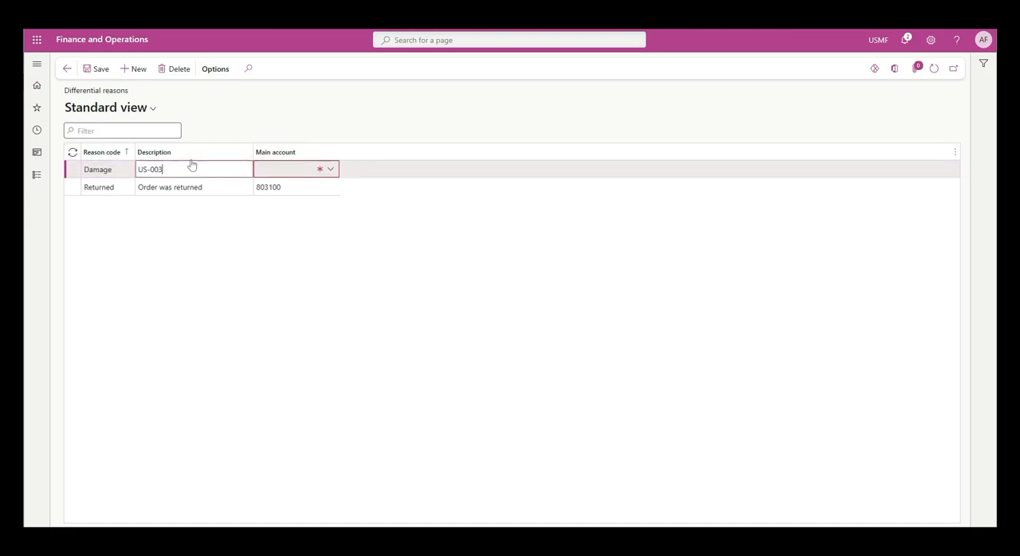
- Change the new differential reason's code to Lost and its description to Lost in sales
drag(211, 172, 78, 176)
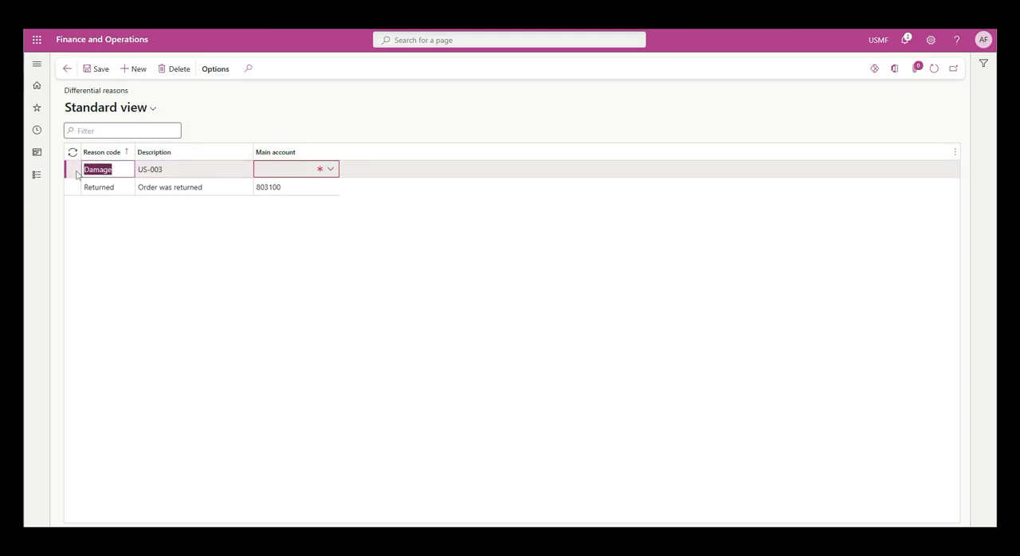
text(Lost)
key(Tab)
text(L)
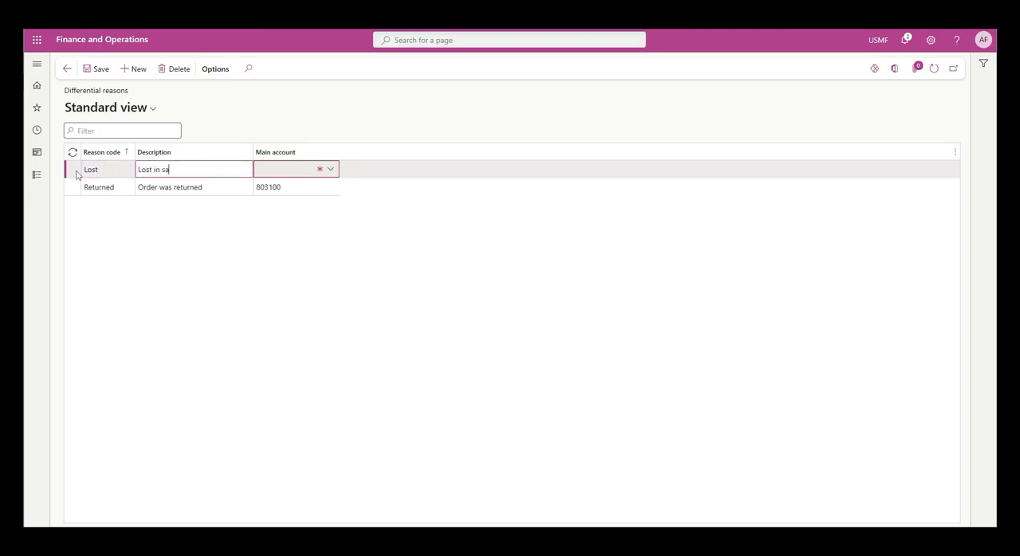
text(ost in sales)
key(Tab)
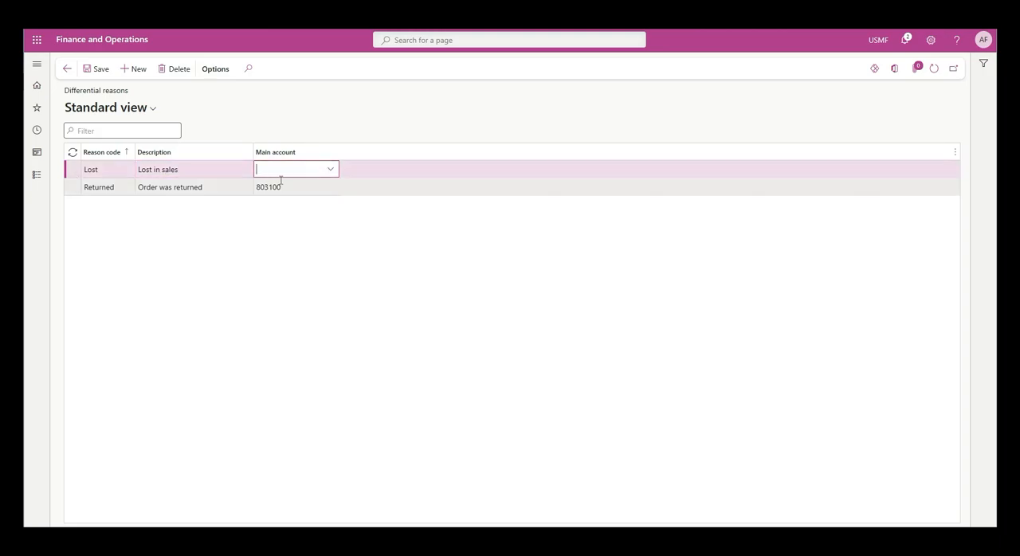
- Assign main account 803100 to the Lost differential reason, save it, and dismiss the validation message
click(271, 187)
key(ctrl+c)
click(277, 186)
key(ctrl+v)
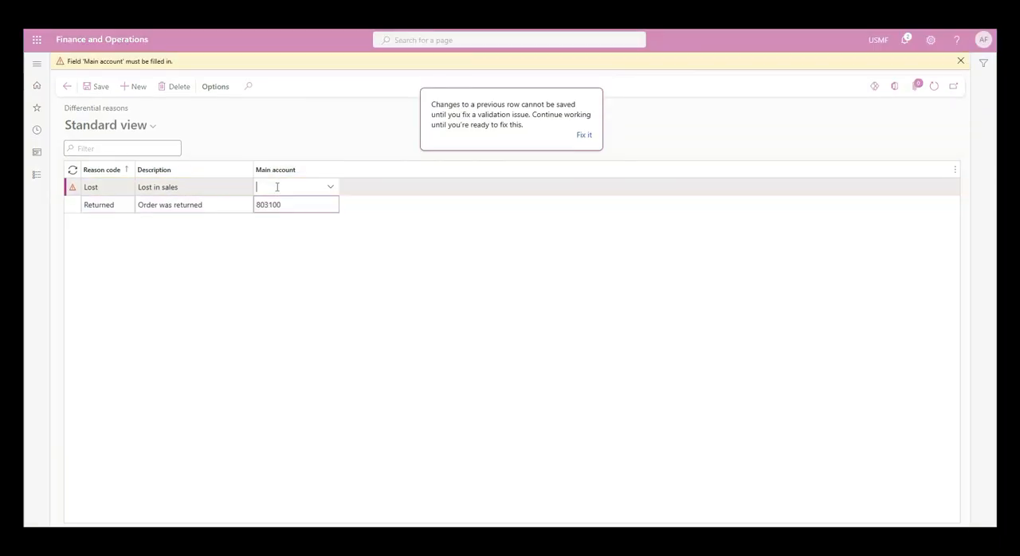
click(332, 190)
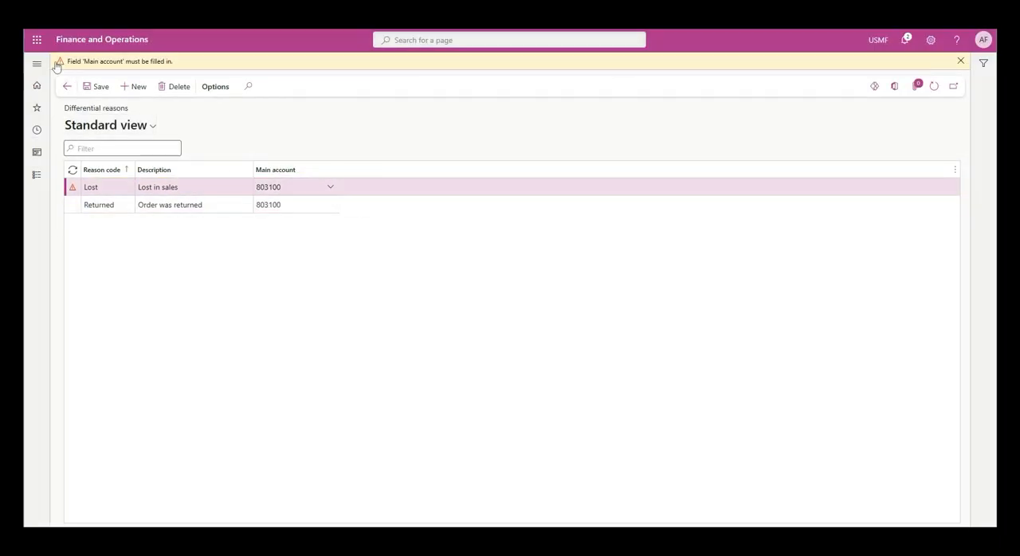
click(98, 89)
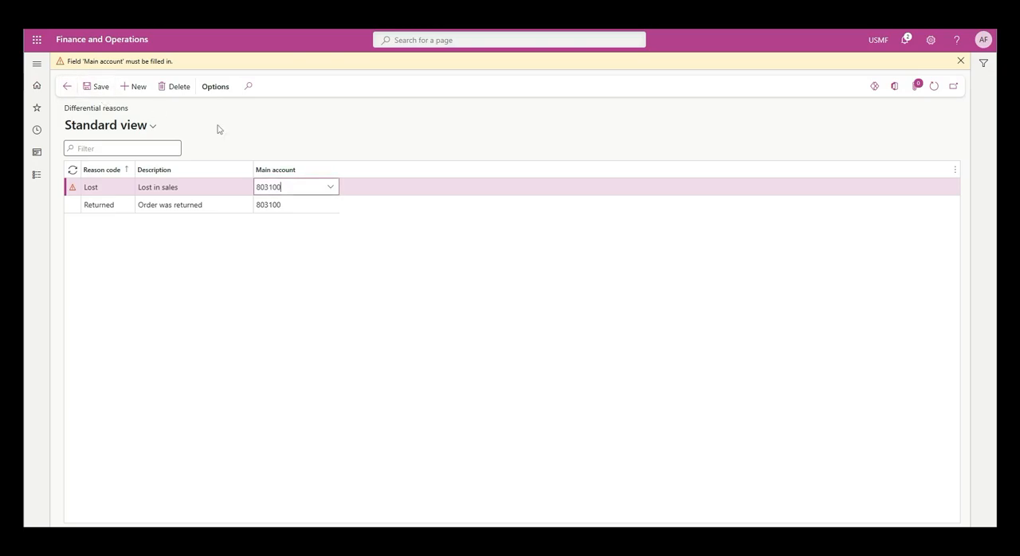
click(960, 60)
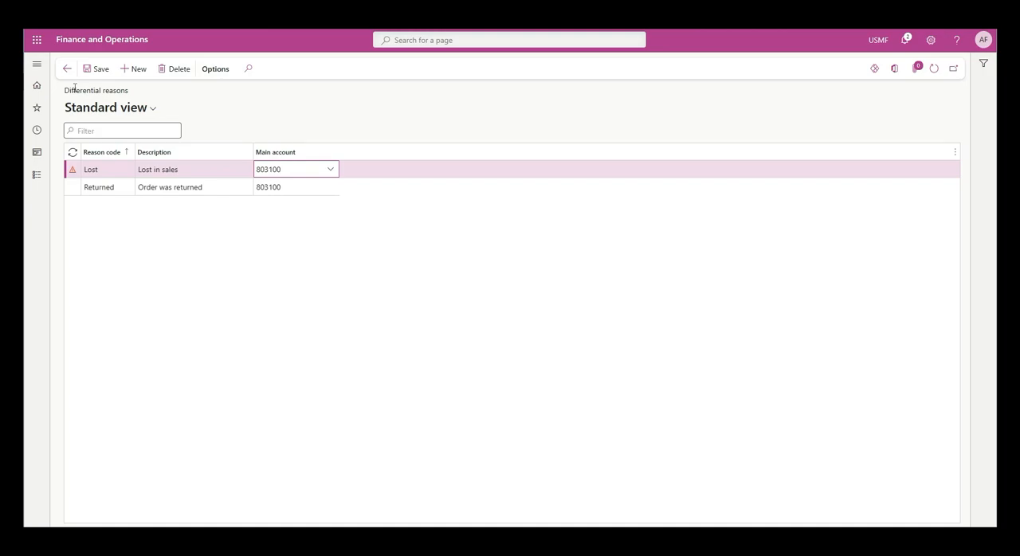
- Return to Broker claims, mark the partly approved 1,200.00 claim, and close its difference with reason code Lost
click(74, 90)
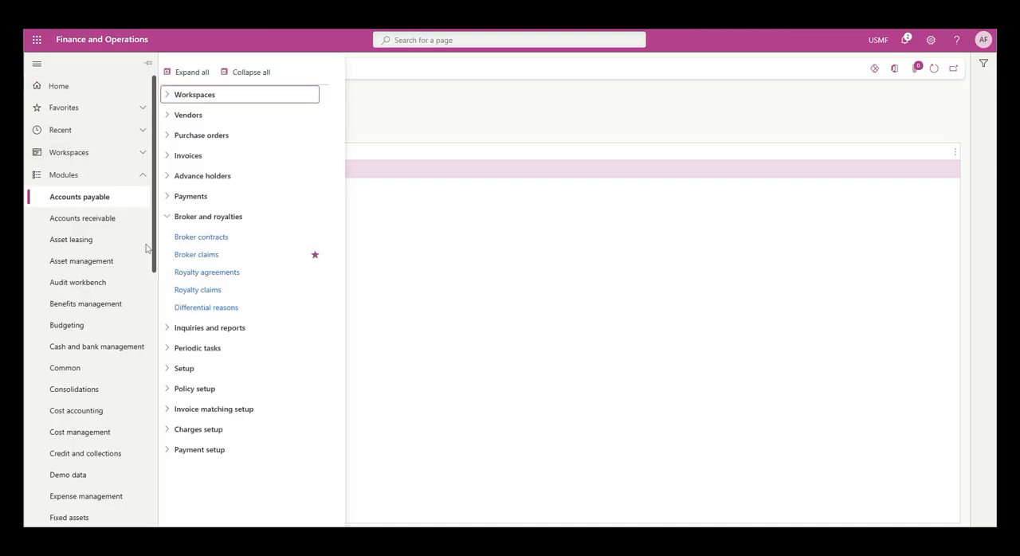
click(72, 131)
click(67, 174)
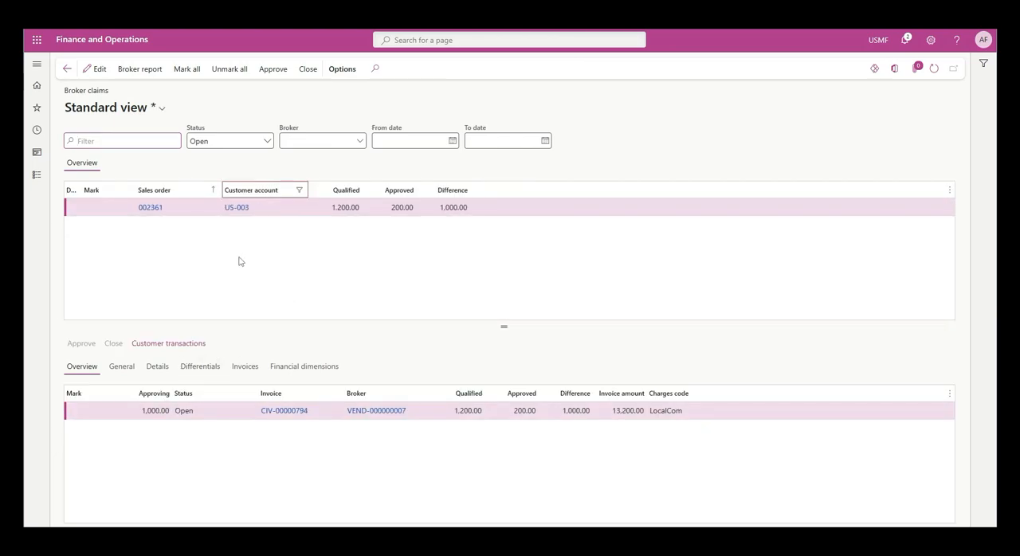
click(95, 69)
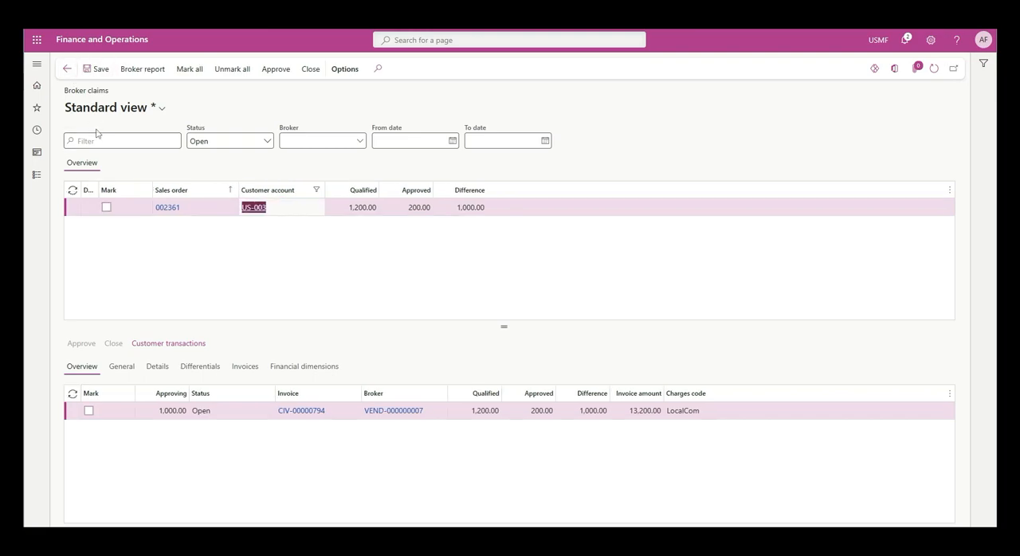
click(107, 208)
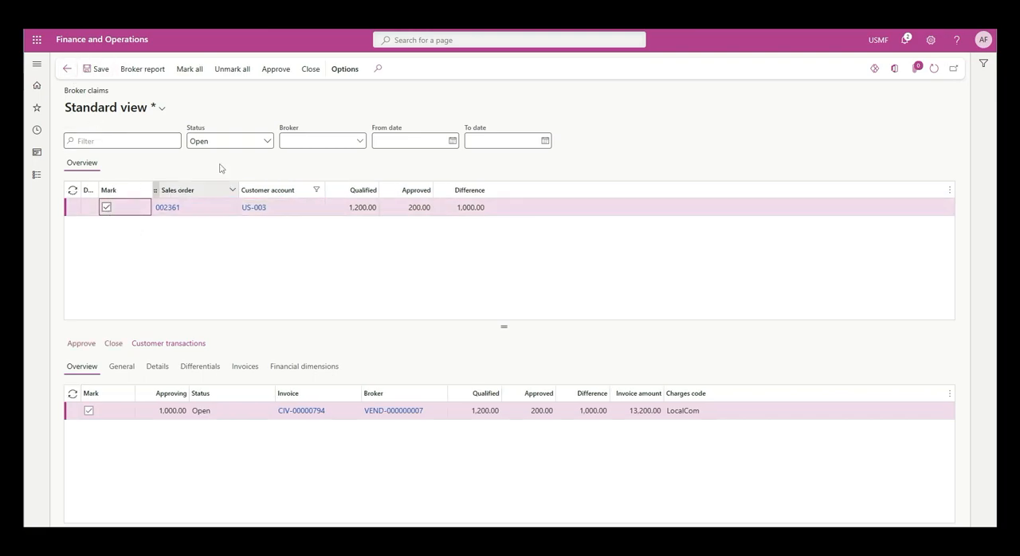
click(310, 70)
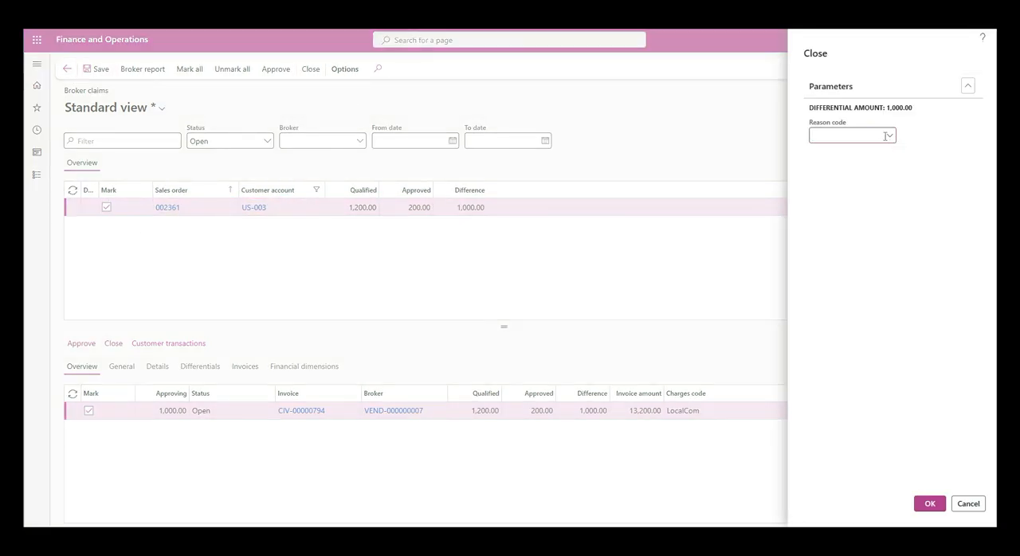
click(889, 137)
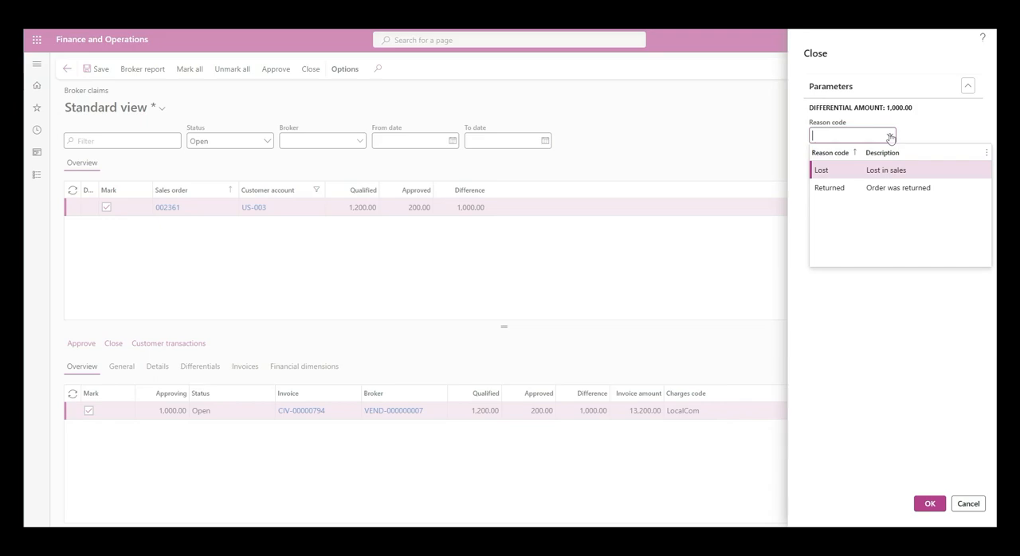
click(833, 170)
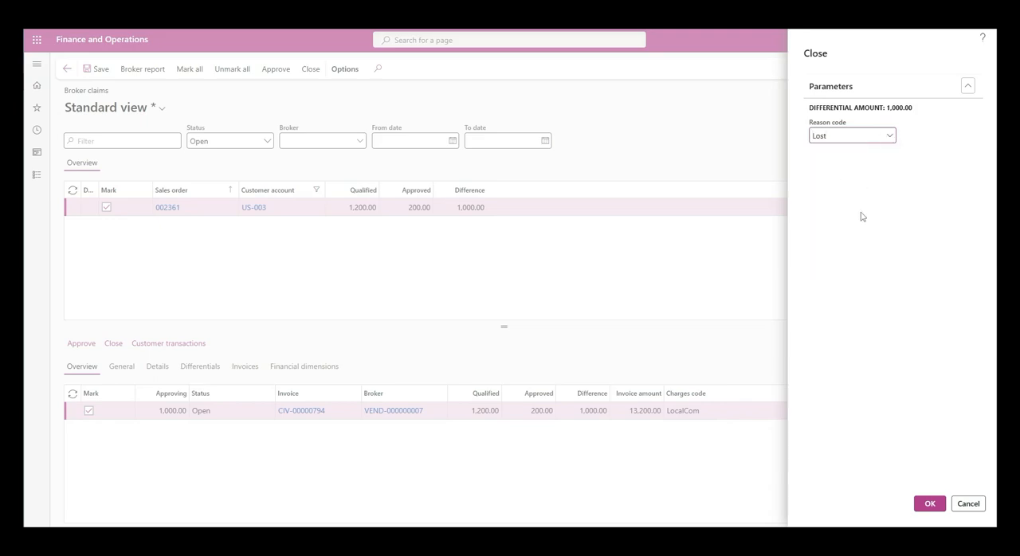
click(928, 507)
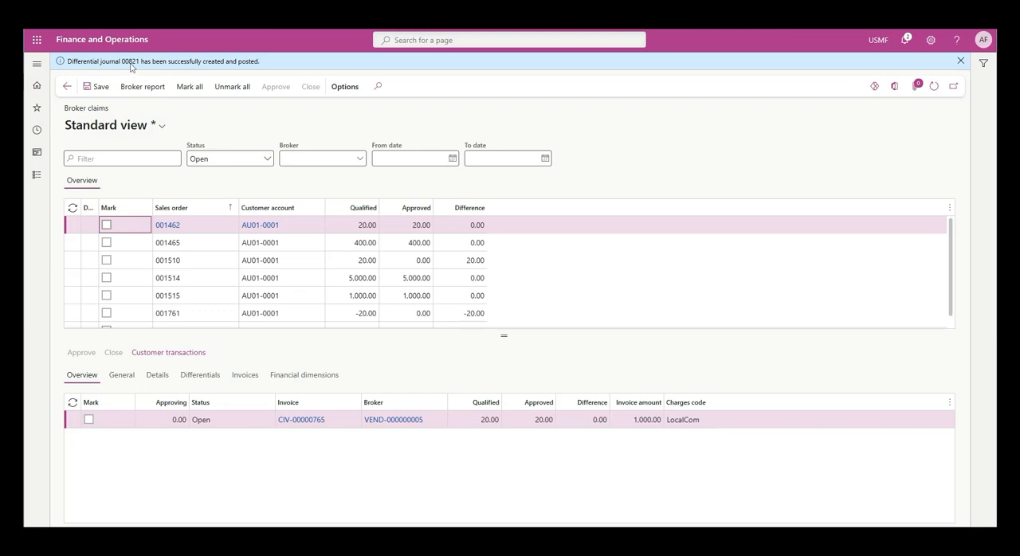
- Review the broker claims with status Closed and with status All, and browse the vendors available in the Broker filter
click(267, 159)
click(231, 209)
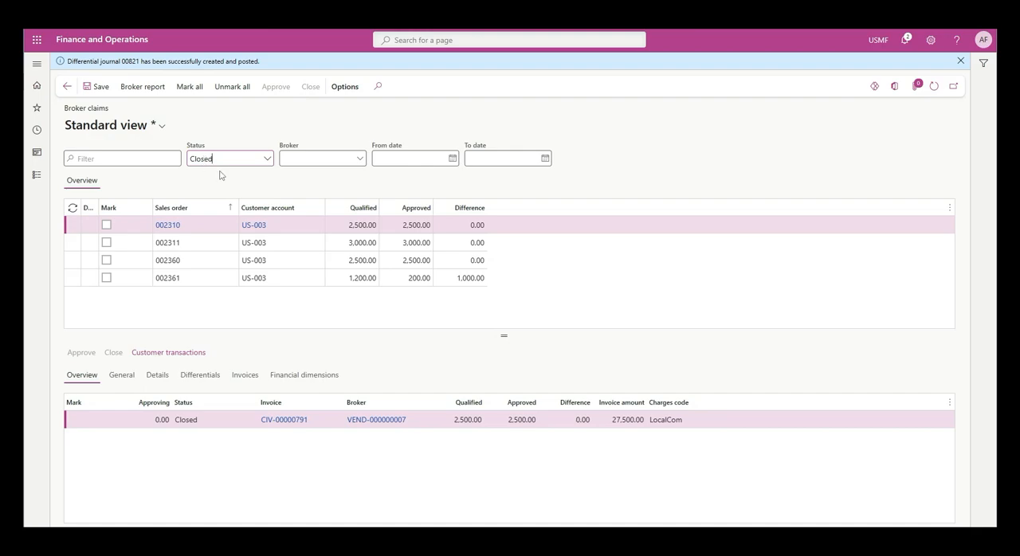
click(267, 158)
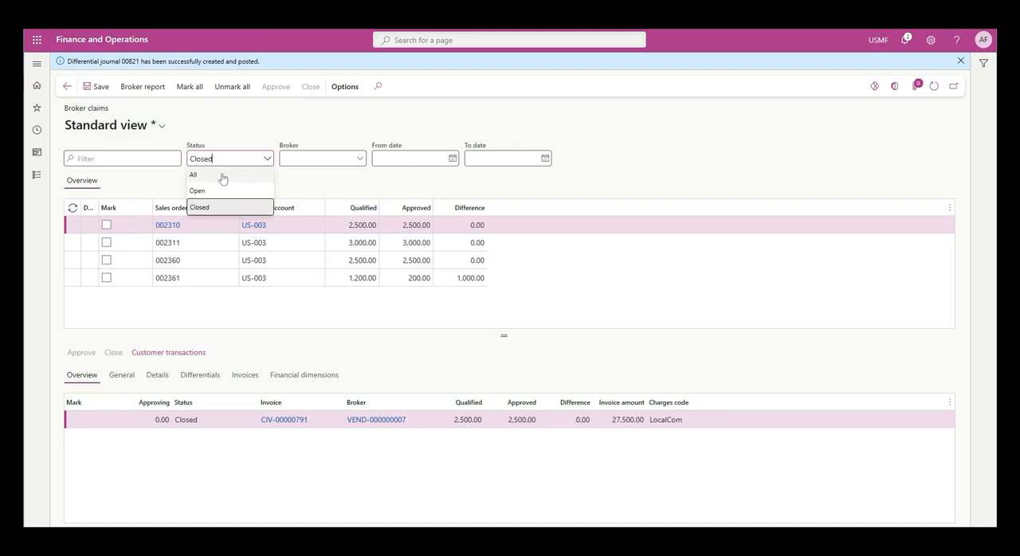
click(231, 174)
click(358, 159)
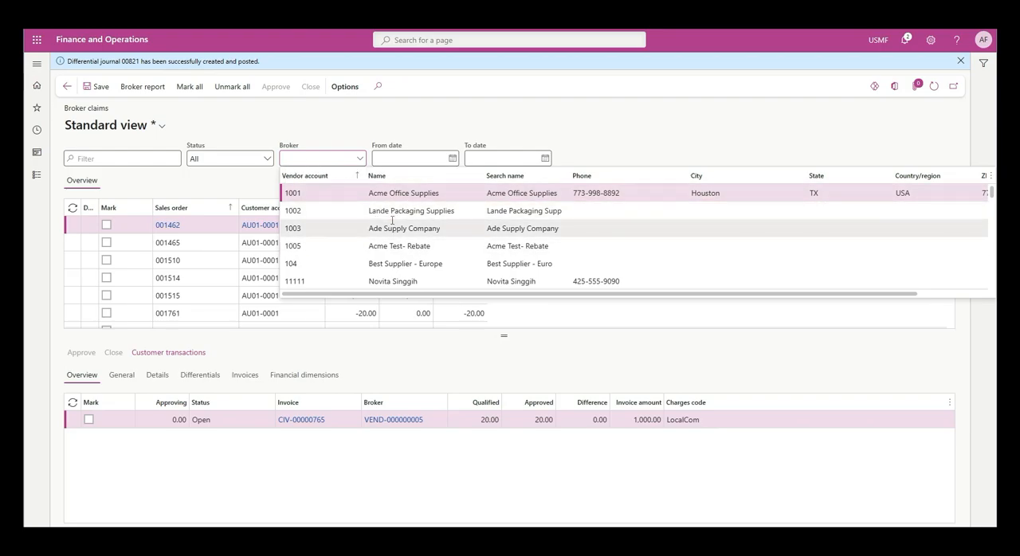
scroll(374, 211, down, 3)
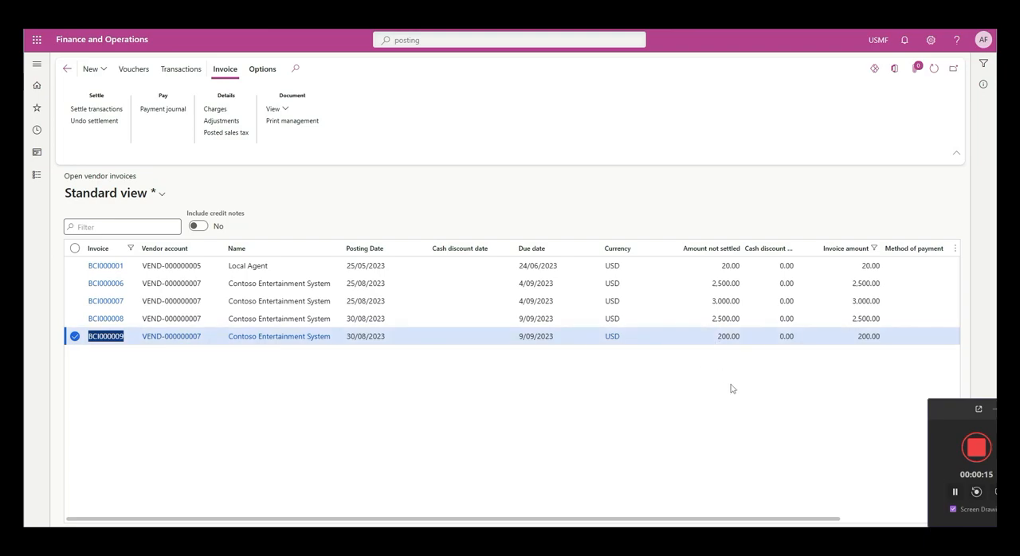
click(994, 413)
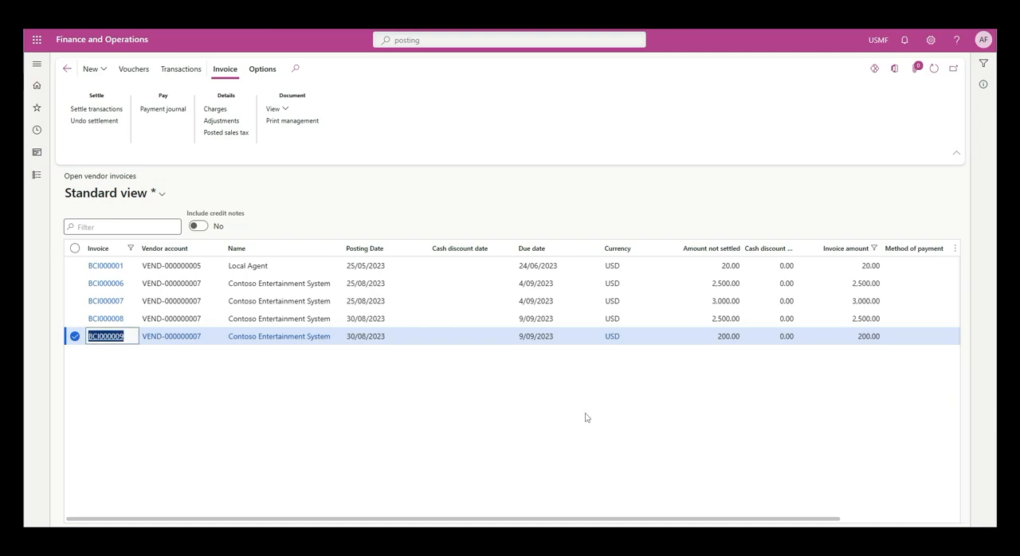
mouse_move(402, 543)
click(402, 494)
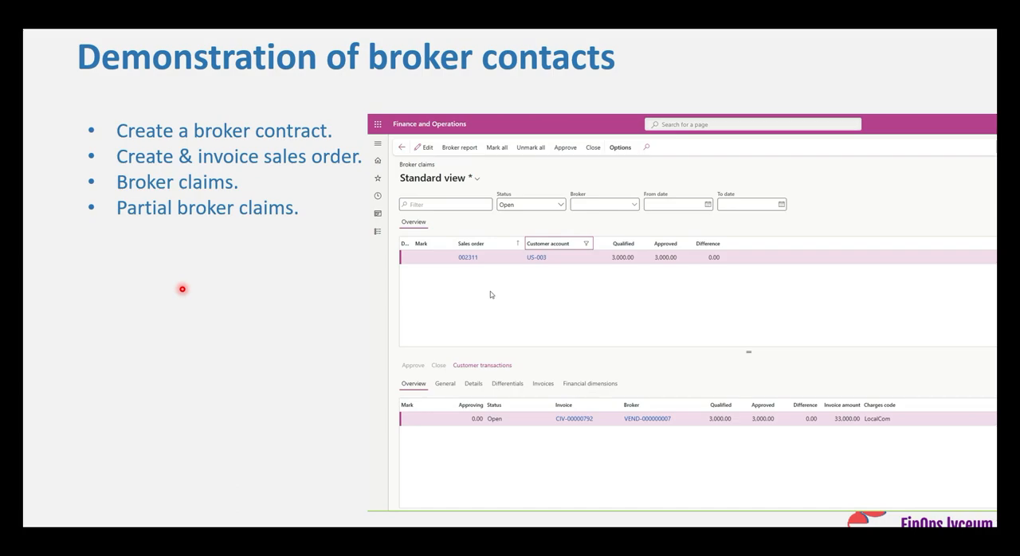
key(Right)
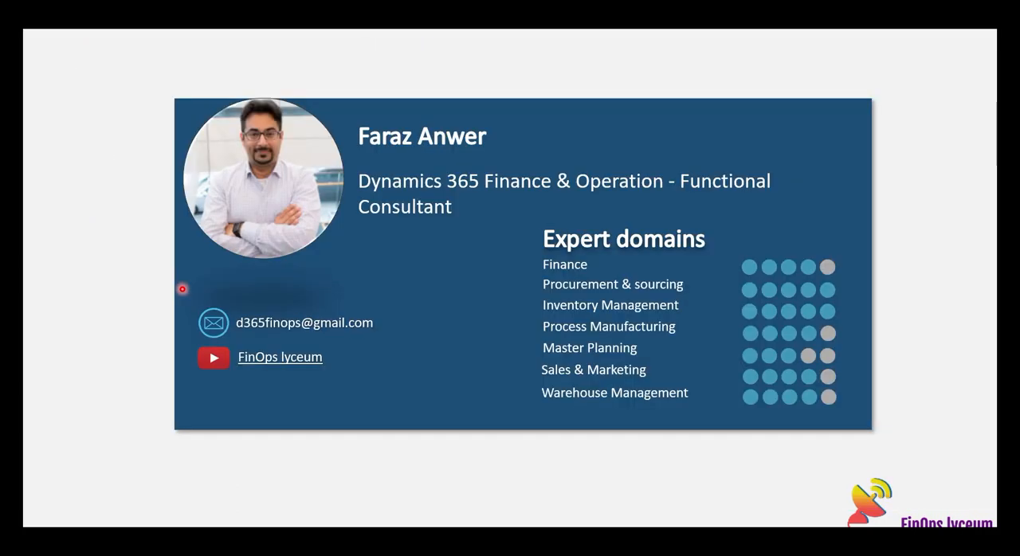